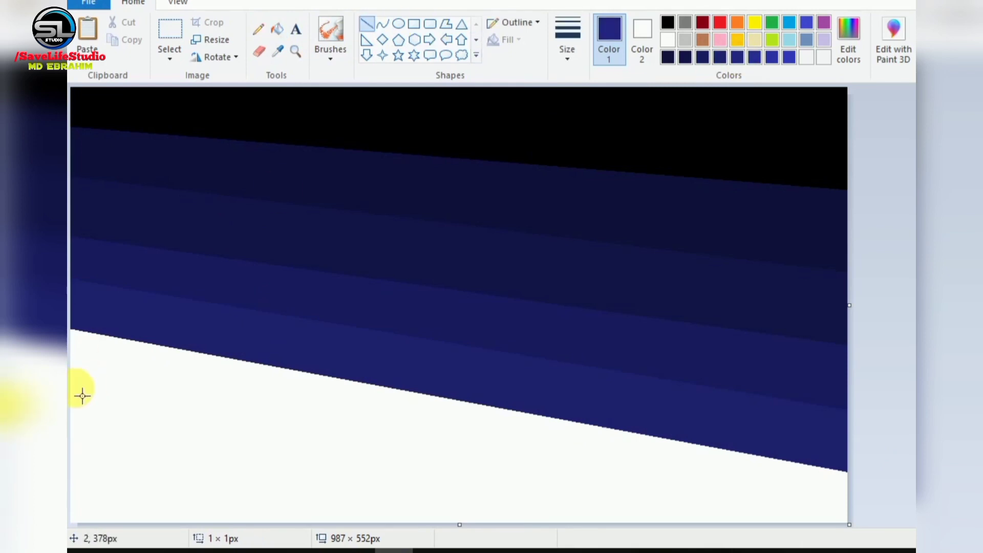
# Step: Draw a diagonal line below the lowest blue band and fill the new band with the current dark blue
pyautogui.moveTo(73, 385); pyautogui.dragTo(907, 547)
pyautogui.click(277, 29)
pyautogui.click(260, 387)
# Step: Add another diagonal band in the next lighter custom blue and fill the remaining white corner with the lightest custom blue
pyautogui.click(756, 56)
pyautogui.click(367, 25)
pyautogui.moveTo(70, 439)
pyautogui.mouseDown()
pyautogui.moveTo(667, 552)
pyautogui.moveTo(763, 552)
pyautogui.mouseUp()
pyautogui.click(277, 29)
pyautogui.click(258, 453)
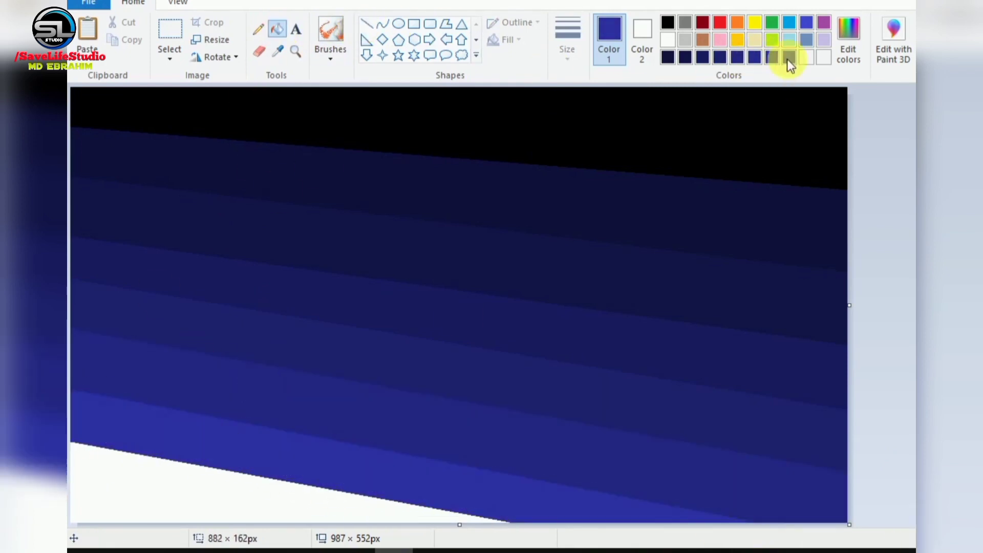
pyautogui.click(788, 58)
pyautogui.click(88, 498)
# Step: Resize the image to 6 pixels high with the aspect ratio unlocked, keeping the width at 987 pixels
pyautogui.click(206, 36)
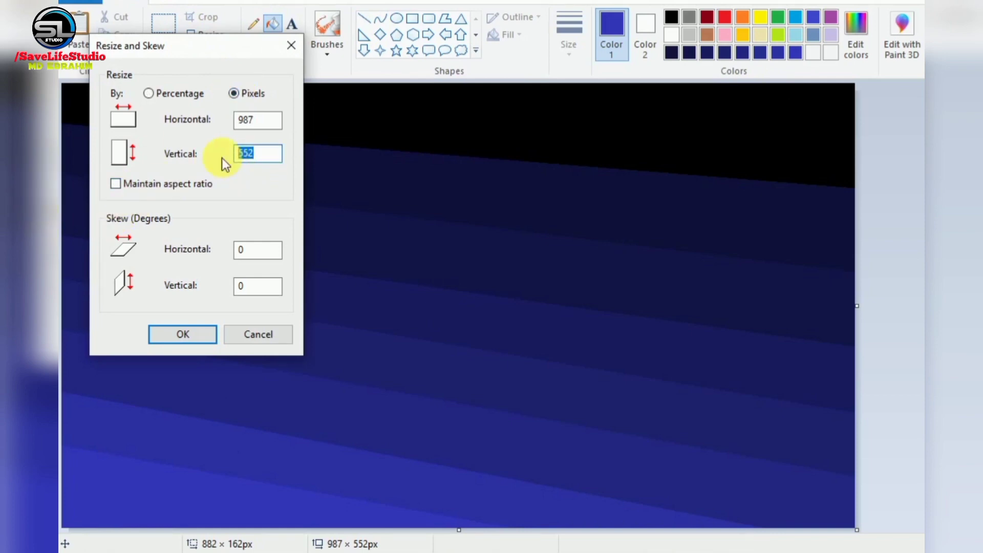
pyautogui.write('6')
pyautogui.press('Return')
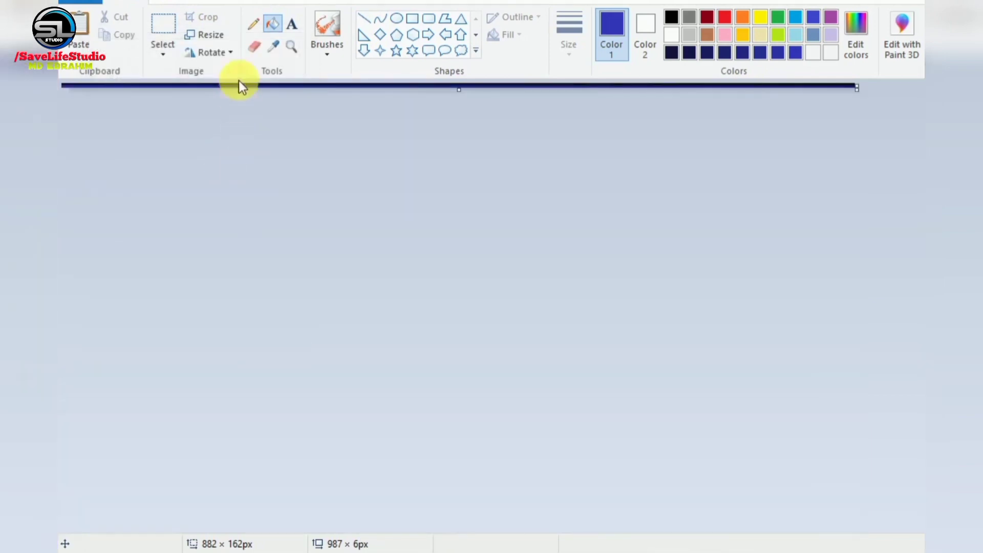
# Step: Resize the image to 552 pixels high without maintaining the aspect ratio to blend the bands into a gradient
pyautogui.click(223, 37)
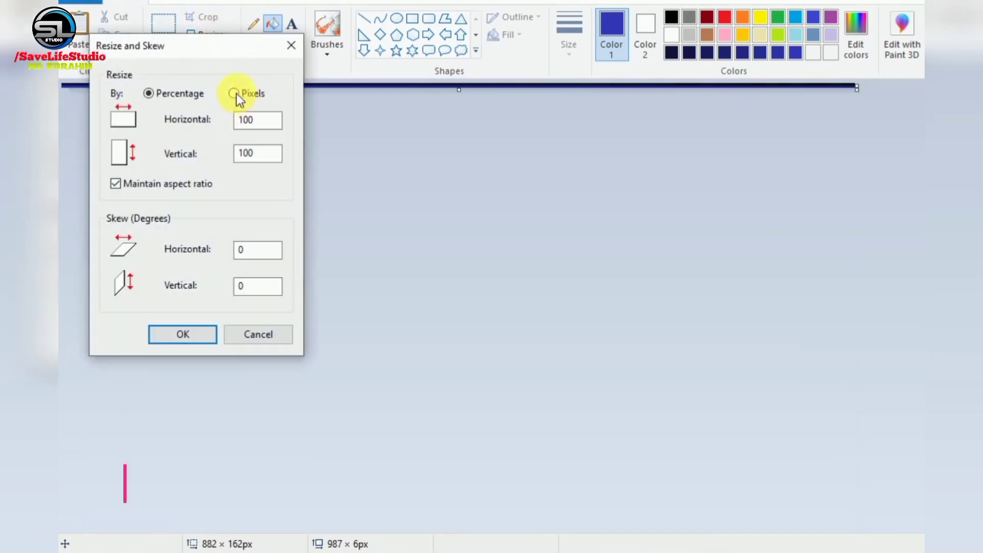
pyautogui.click(234, 94)
pyautogui.click(115, 183)
pyautogui.click(252, 160)
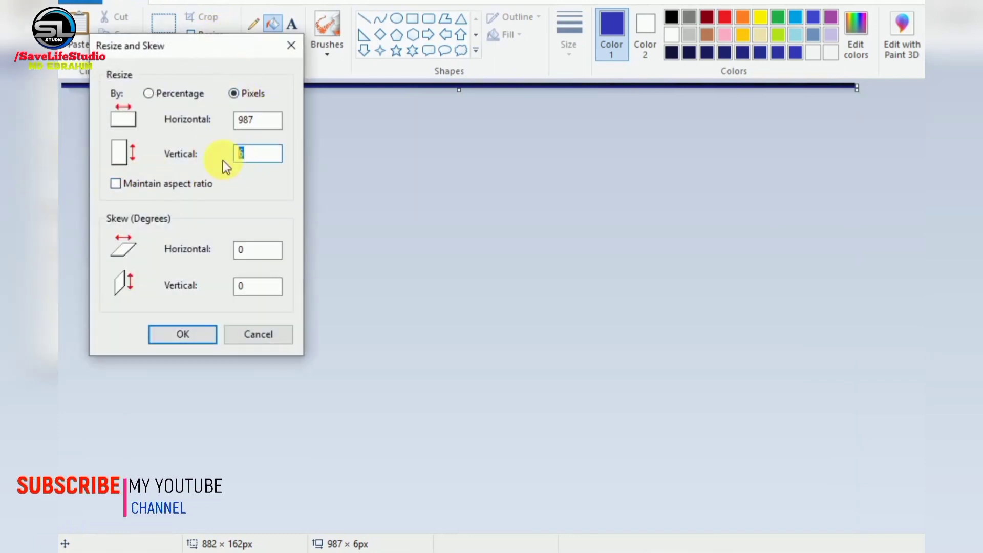
pyautogui.write('552')
pyautogui.press('Return')
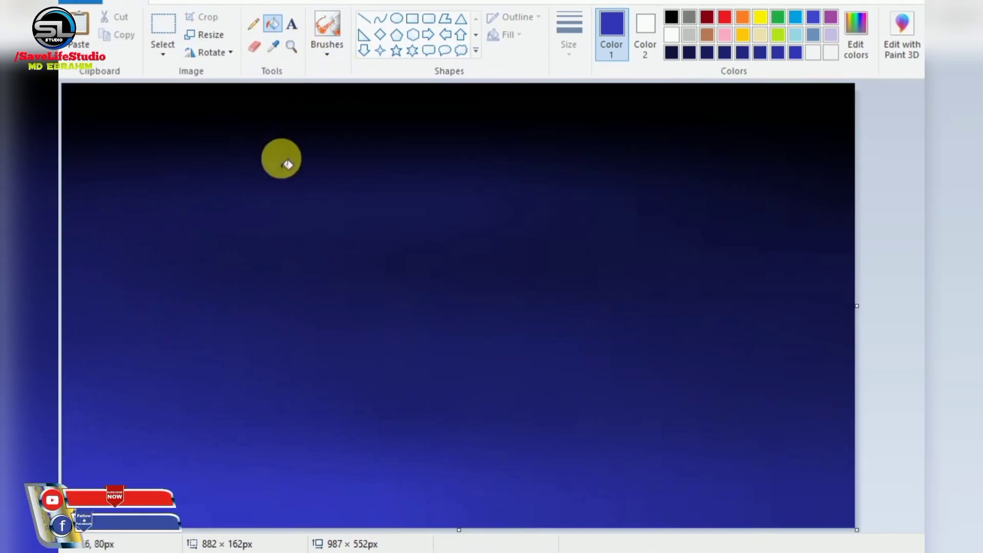
# Step: Select the entire gradient image and copy it
pyautogui.click(162, 32)
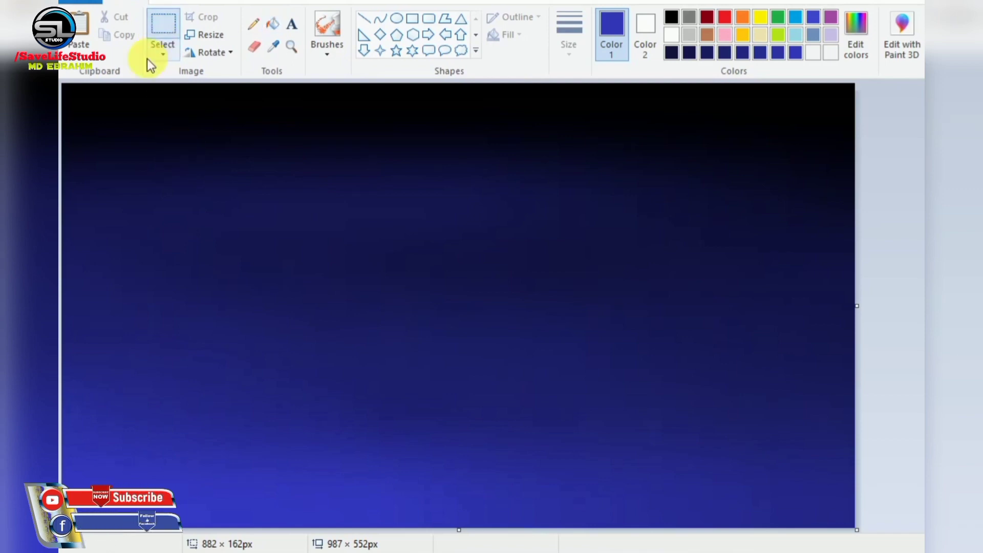
pyautogui.click(161, 51)
pyautogui.click(226, 142)
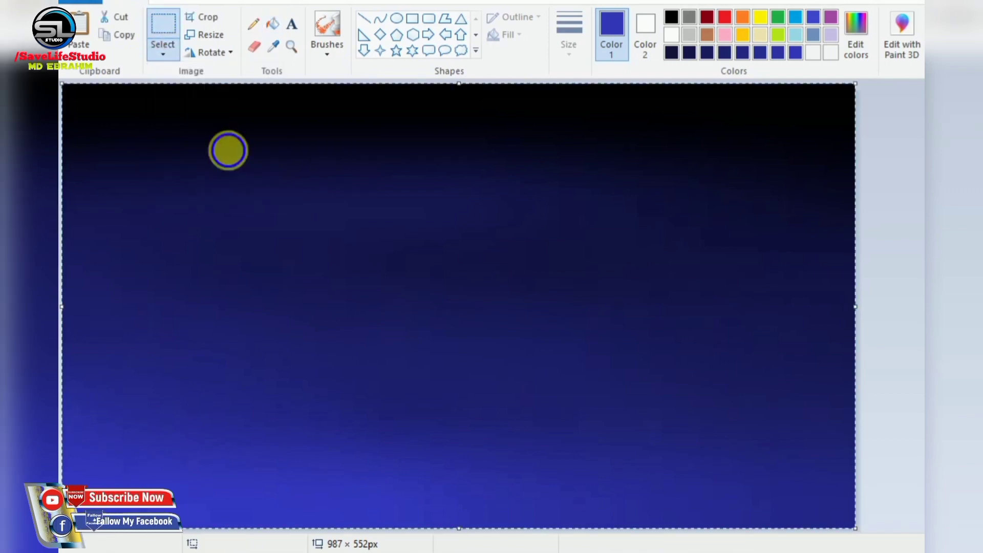
pyautogui.rightClick(229, 151)
pyautogui.click(276, 180)
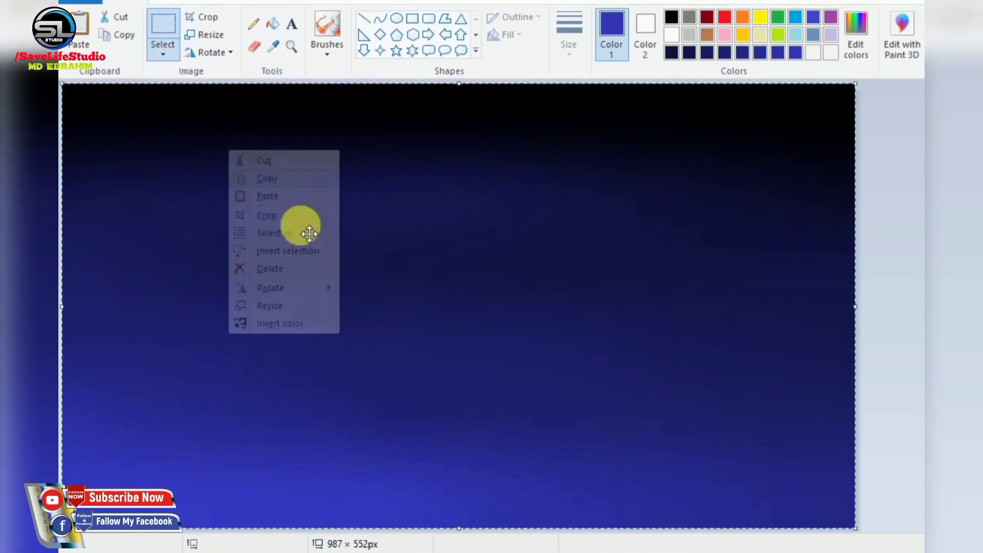
# Step: Select the whole image and squash it upward to about 382 px high, leaving the lower part of the canvas blank
pyautogui.moveTo(466, 534)
pyautogui.mouseDown()
pyautogui.moveTo(454, 445)
pyautogui.moveTo(463, 537)
pyautogui.mouseUp()
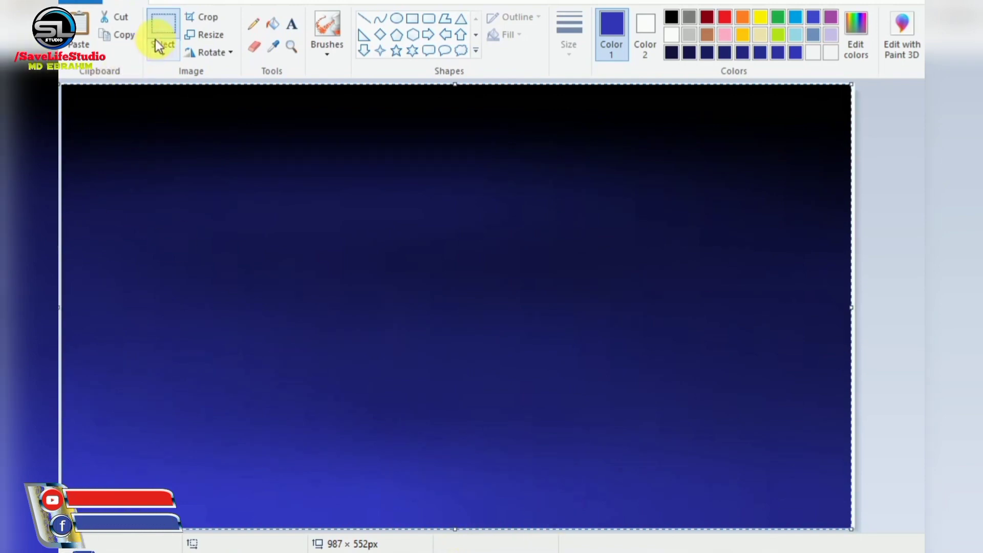
pyautogui.click(164, 50)
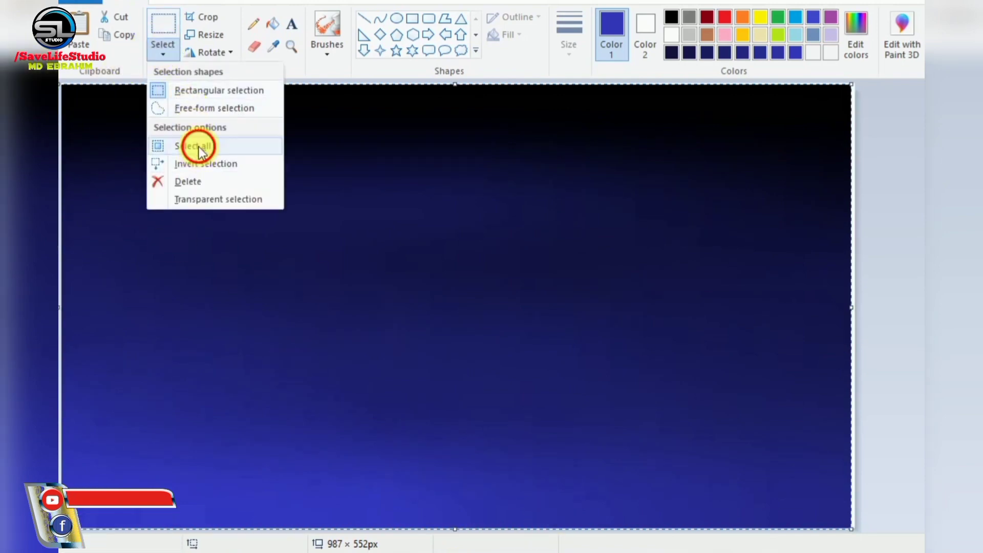
pyautogui.click(199, 146)
pyautogui.moveTo(459, 529); pyautogui.dragTo(466, 397)
pyautogui.click(564, 455)
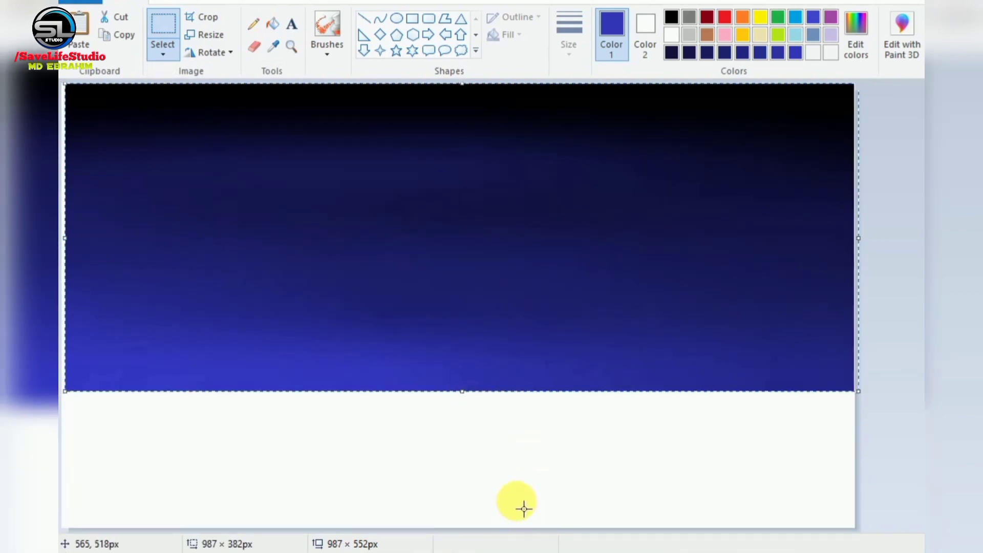
# Step: Paste the copied gradient and shrink it from its top edge to about 185 px high to cover the blank lower area
pyautogui.click(517, 424)
pyautogui.rightClick(438, 318)
pyautogui.click(481, 363)
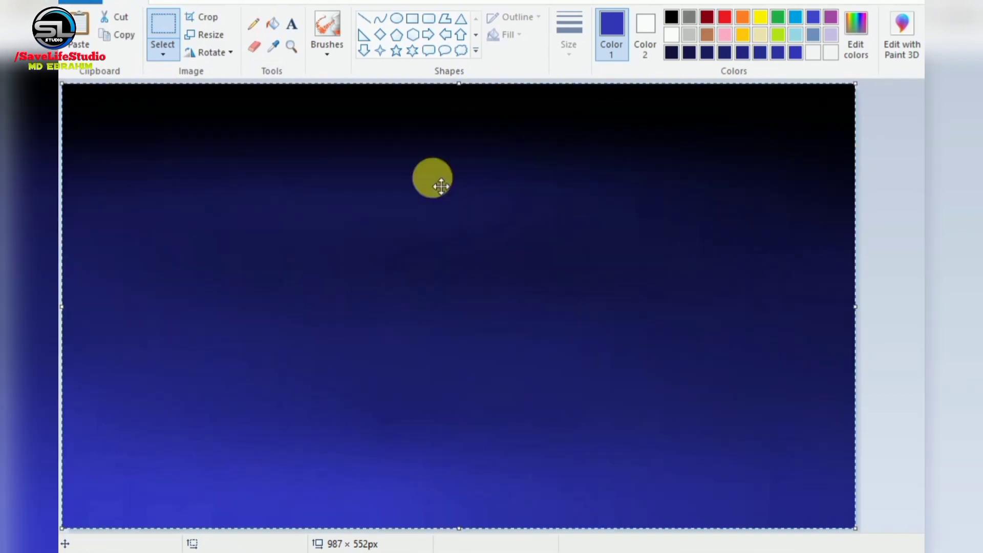
pyautogui.moveTo(462, 89); pyautogui.dragTo(468, 398)
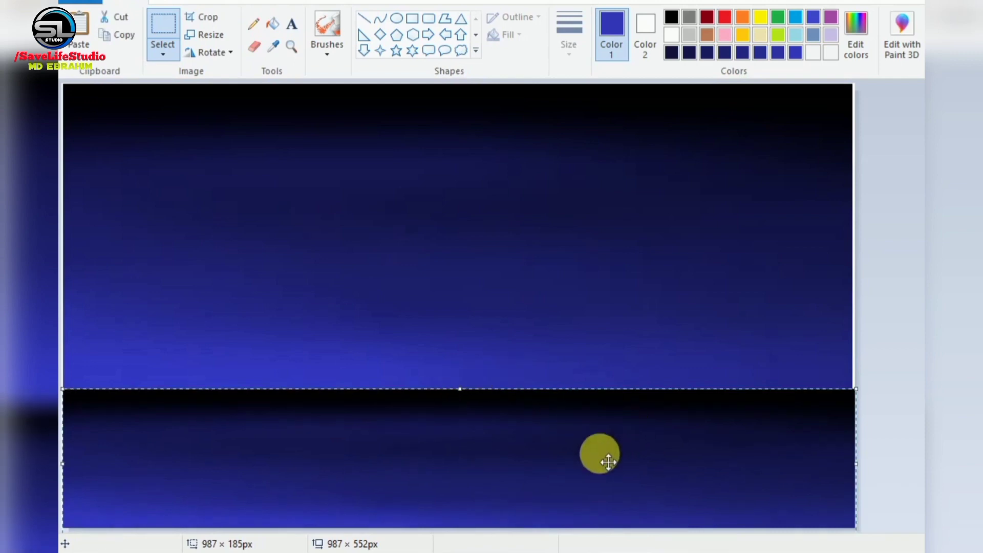
pyautogui.click(593, 324)
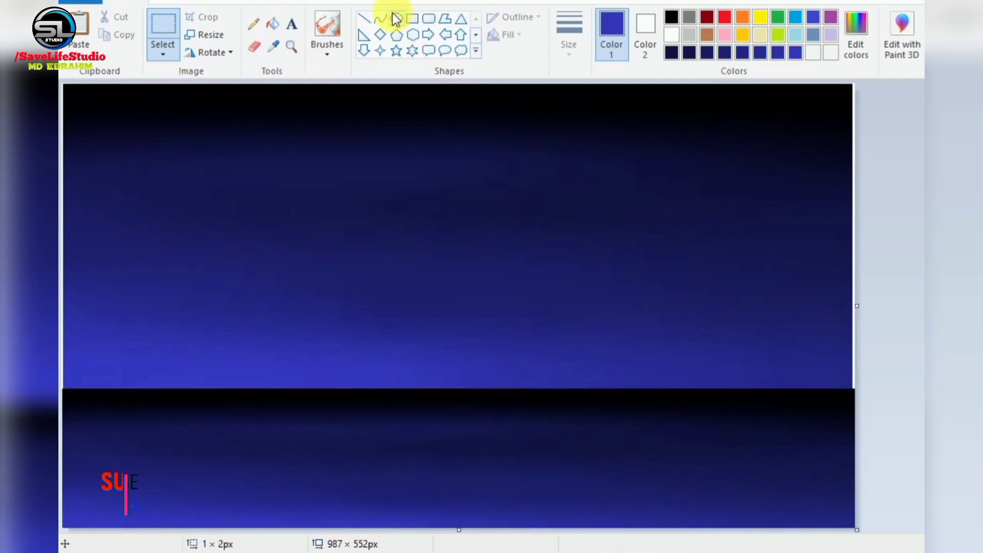
# Step: Draw a solid white circle of about 158 × 152 px in the sky with the Oval shape, using solid colour outline and fill
pyautogui.click(397, 18)
pyautogui.click(514, 23)
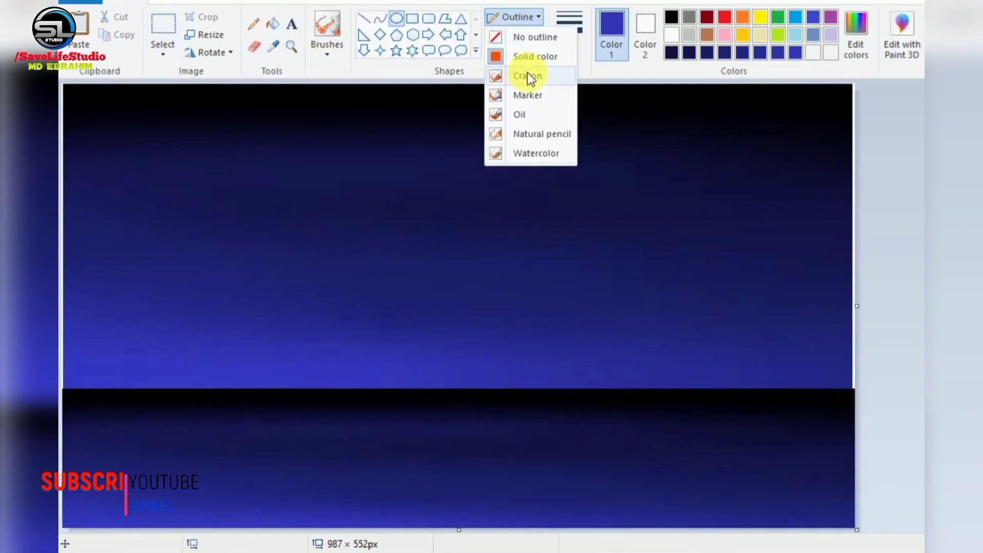
pyautogui.click(522, 56)
pyautogui.click(506, 35)
pyautogui.click(529, 74)
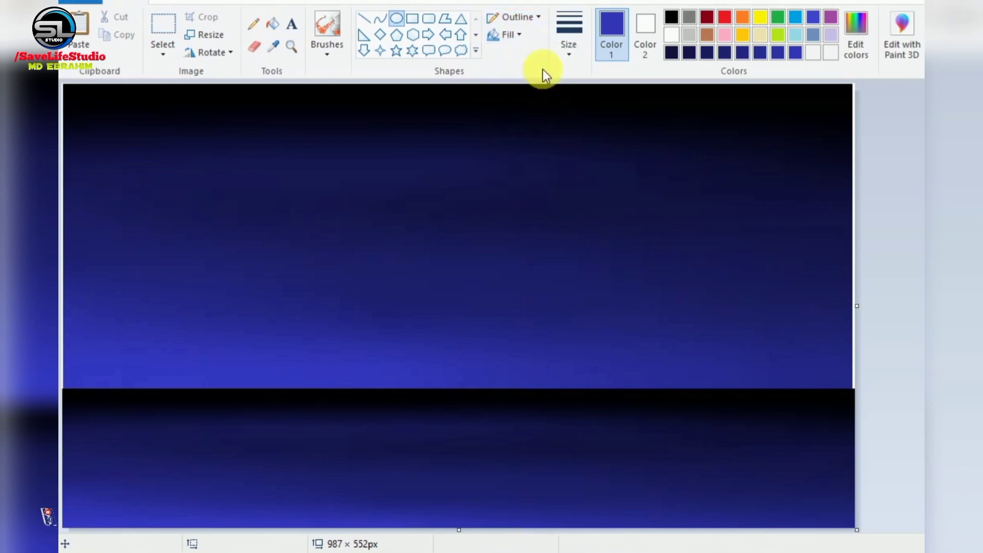
pyautogui.click(668, 35)
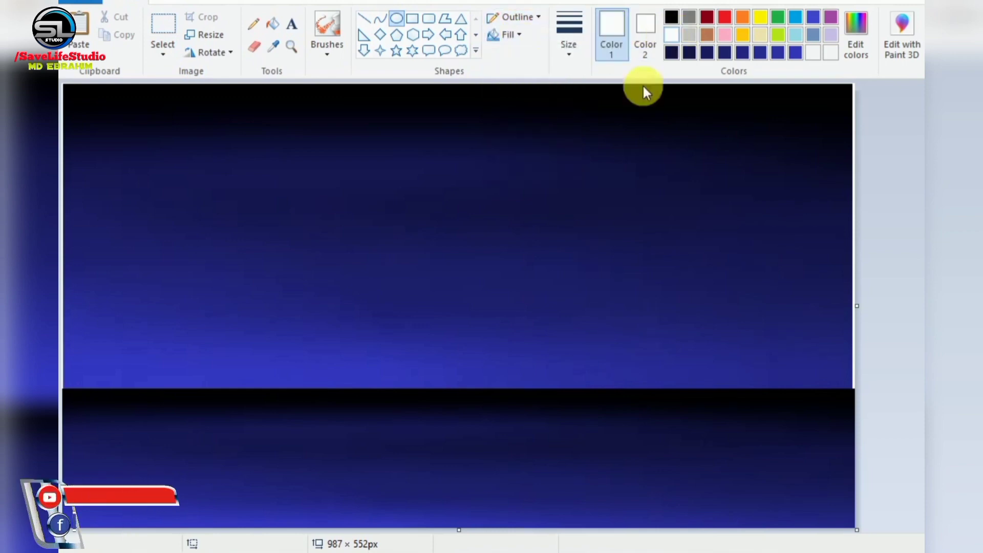
pyautogui.moveTo(431, 226); pyautogui.dragTo(556, 342)
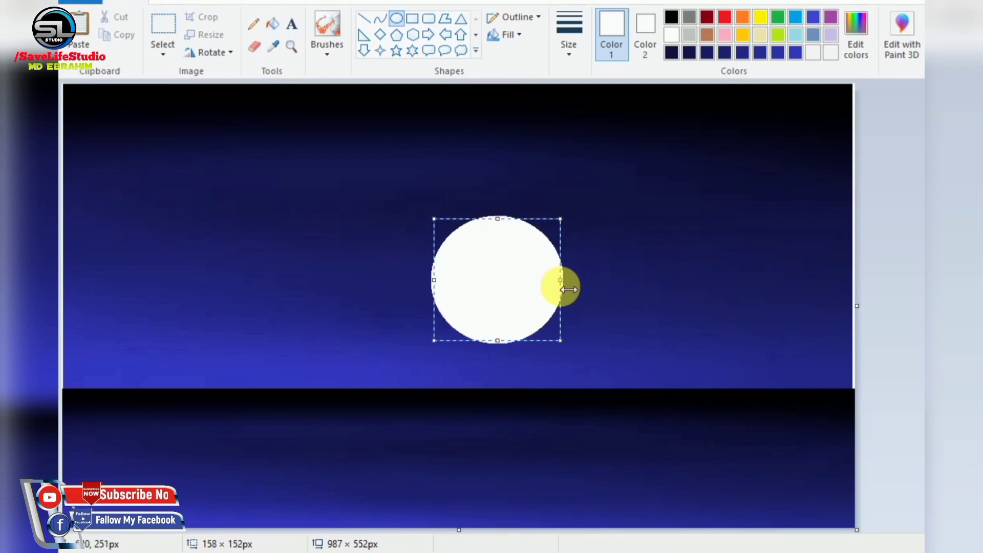
# Step: Nudge the white circle slightly up and a touch to the left, and deselect it
pyautogui.press('Up')
pyautogui.press('Up')
pyautogui.press('Up')
pyautogui.press('Up')
pyautogui.press('Up')
pyautogui.press('Up')
pyautogui.press('Up')
pyautogui.press('Up')
pyautogui.press('Up')
pyautogui.press('Up')
pyautogui.press('Up')
pyautogui.press('Up')
pyautogui.press('Up')
pyautogui.press('Up')
pyautogui.press('Up')
pyautogui.press('Up')
pyautogui.press('Left')
pyautogui.press('Left')
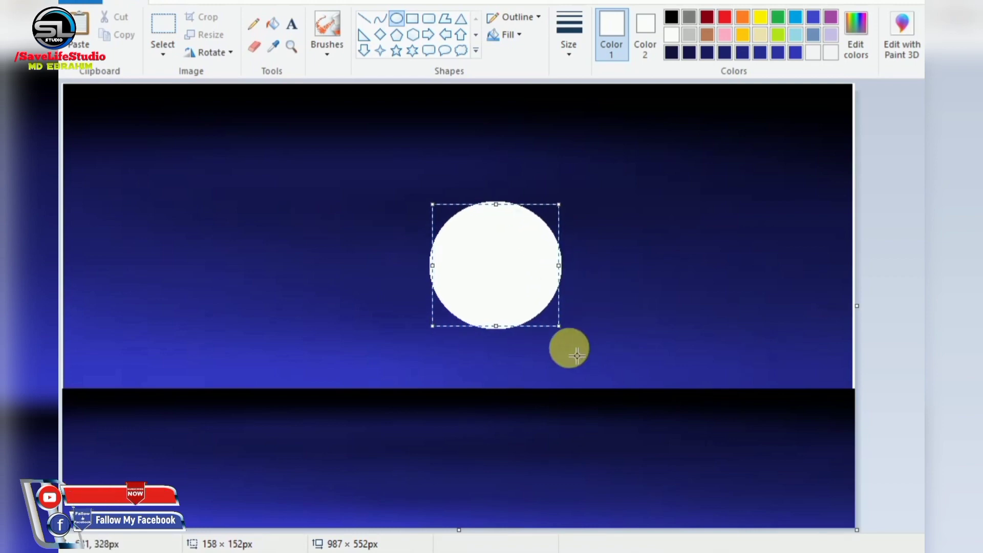
pyautogui.click(576, 354)
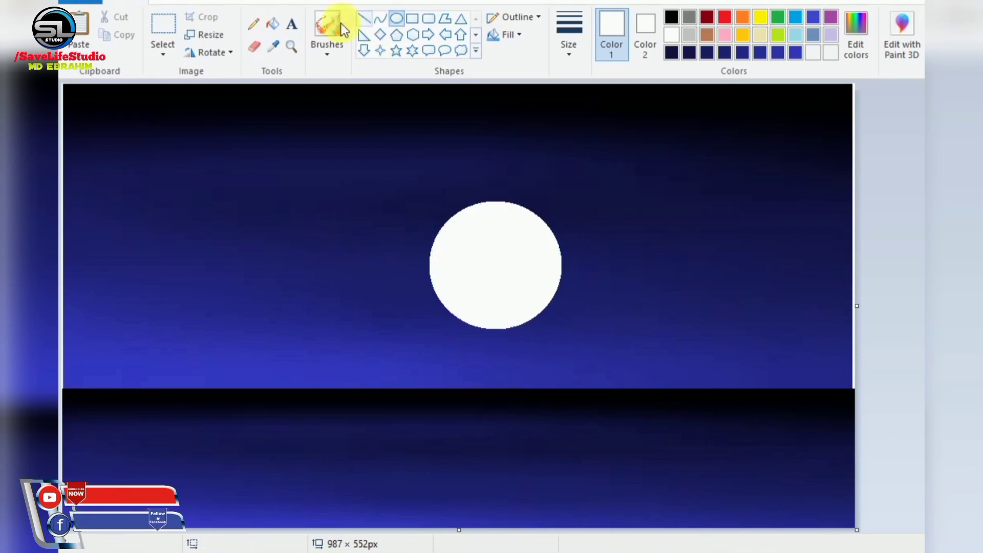
# Step: Outline three mountain peaks along the horizon in black with a calligraphy brush at the thickest size
pyautogui.click(325, 31)
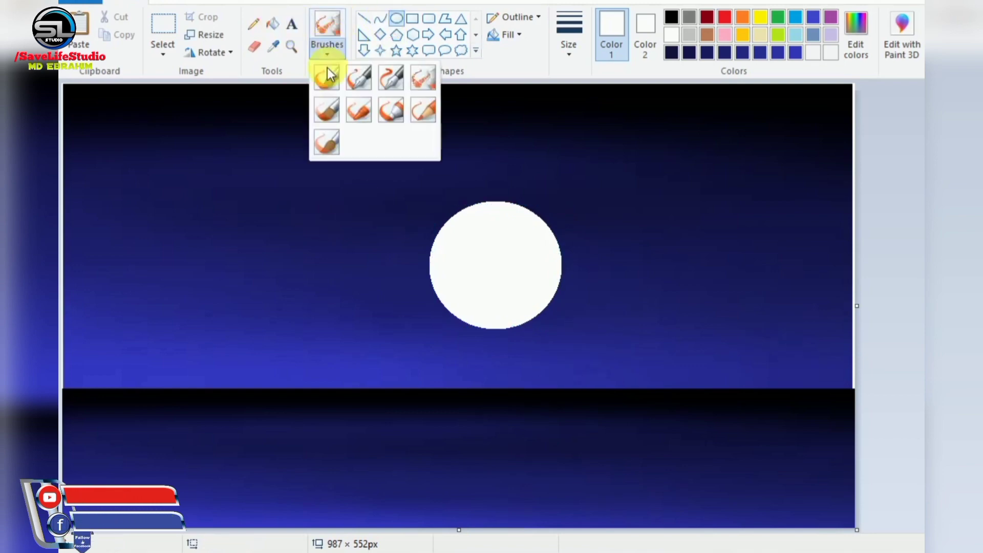
pyautogui.click(360, 75)
pyautogui.click(560, 40)
pyautogui.click(584, 169)
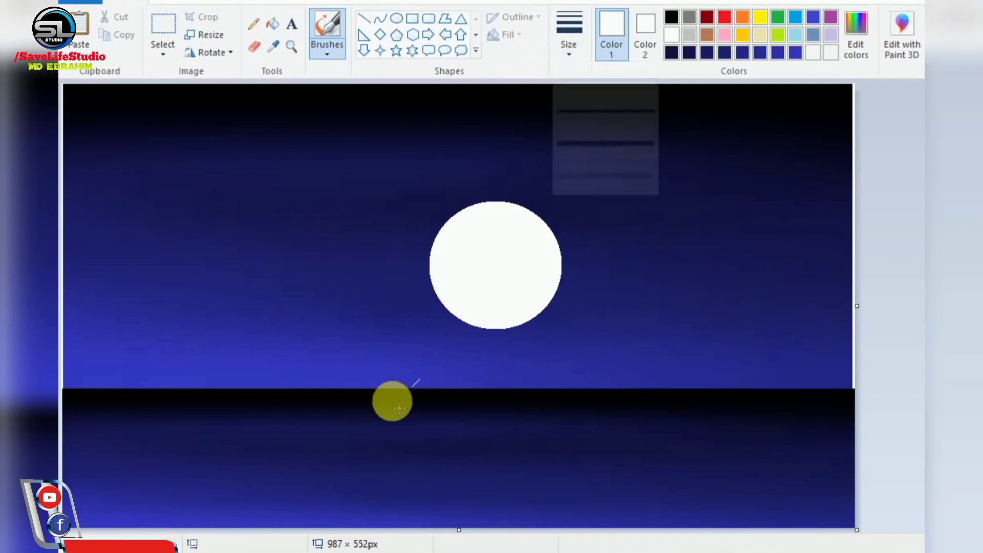
pyautogui.click(671, 17)
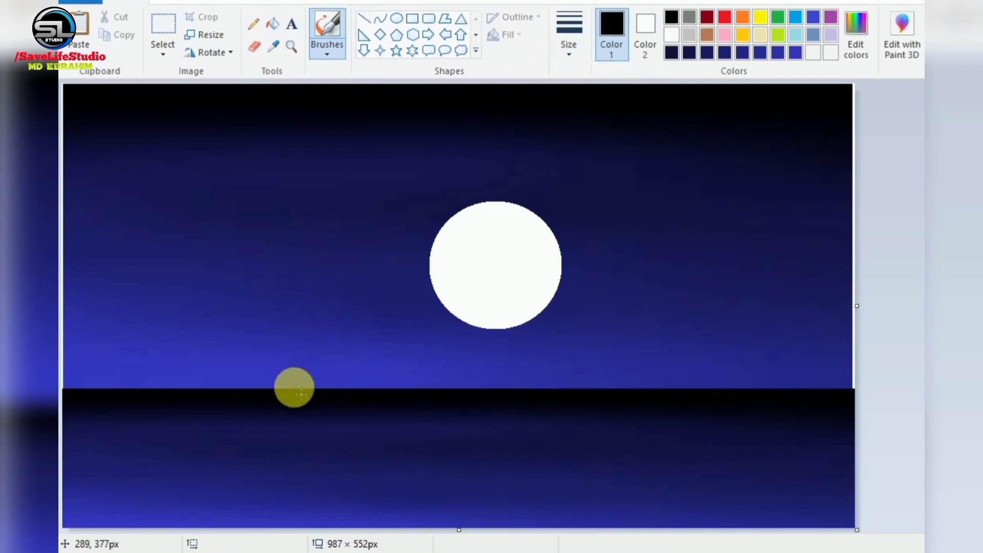
pyautogui.moveTo(294, 388); pyautogui.dragTo(389, 320)
pyautogui.hotkey('ctrl', 'z')
pyautogui.moveTo(197, 389)
pyautogui.mouseDown()
pyautogui.moveTo(228, 366)
pyautogui.moveTo(517, 309)
pyautogui.moveTo(732, 291)
pyautogui.moveTo(794, 338)
pyautogui.mouseUp()
pyautogui.hotkey('ctrl', 'z')
pyautogui.hotkey('ctrl', 'z')
pyautogui.moveTo(650, 388); pyautogui.dragTo(854, 361)
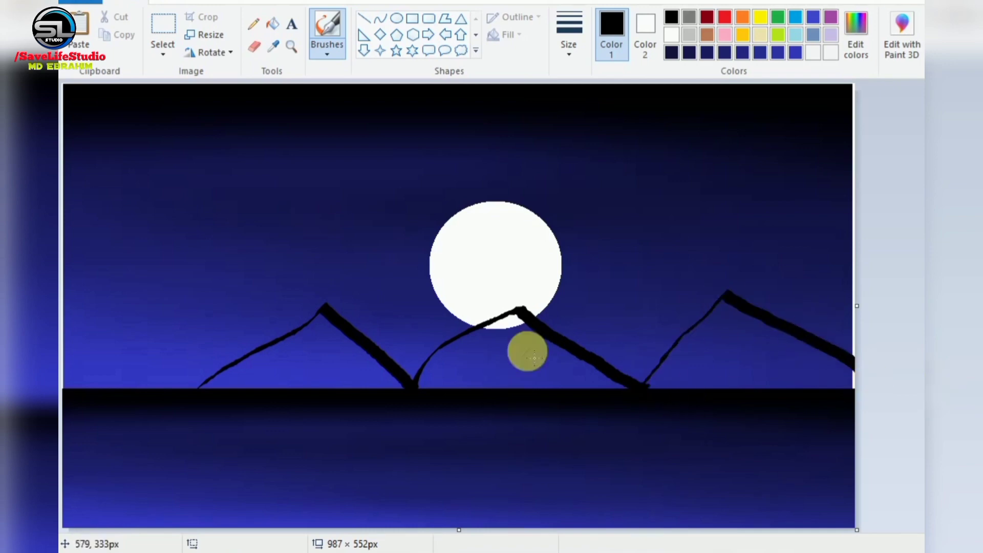
# Step: Add a mountain slope at the left edge of the canvas and paint the interiors of the mountains solid black
pyautogui.moveTo(207, 382); pyautogui.dragTo(63, 334)
pyautogui.moveTo(300, 337)
pyautogui.mouseDown()
pyautogui.moveTo(305, 358)
pyautogui.moveTo(279, 346)
pyautogui.mouseUp()
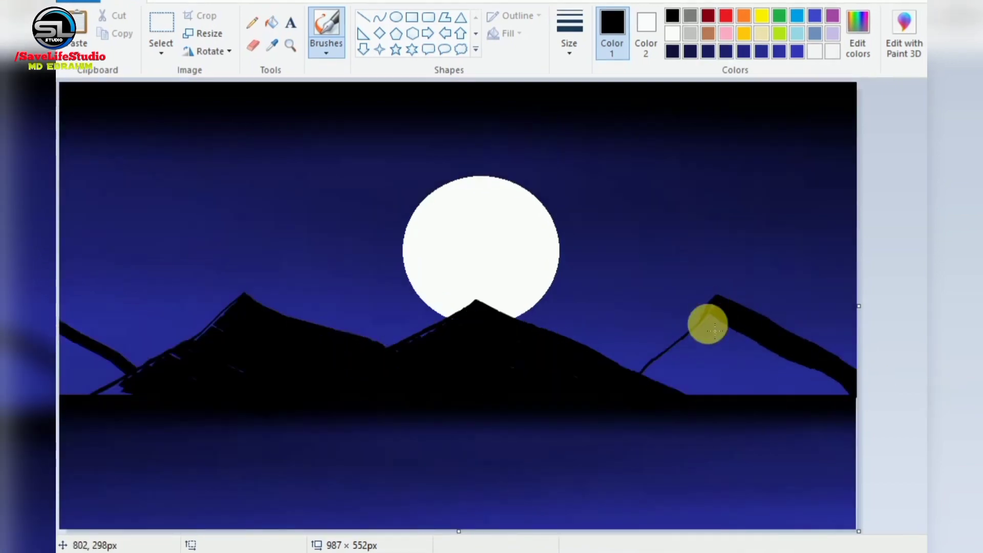
pyautogui.moveTo(715, 331)
pyautogui.mouseDown()
pyautogui.moveTo(704, 349)
pyautogui.moveTo(851, 399)
pyautogui.moveTo(691, 394)
pyautogui.moveTo(747, 421)
pyautogui.moveTo(757, 414)
pyautogui.moveTo(687, 373)
pyautogui.moveTo(788, 391)
pyautogui.moveTo(708, 327)
pyautogui.moveTo(721, 379)
pyautogui.moveTo(701, 345)
pyautogui.moveTo(690, 374)
pyautogui.mouseUp()
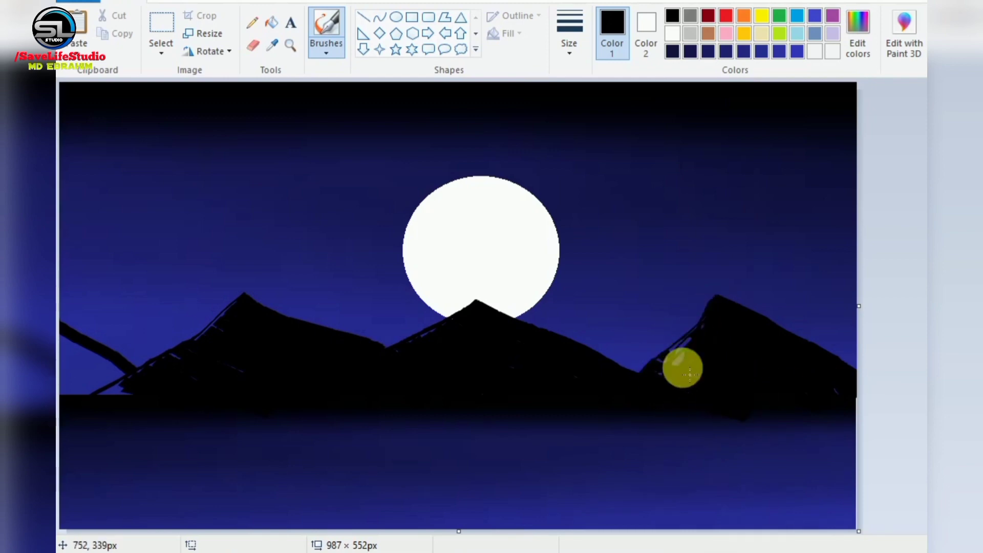
pyautogui.moveTo(707, 327)
pyautogui.mouseDown()
pyautogui.moveTo(707, 378)
pyautogui.moveTo(670, 367)
pyautogui.moveTo(765, 373)
pyautogui.moveTo(845, 402)
pyautogui.mouseUp()
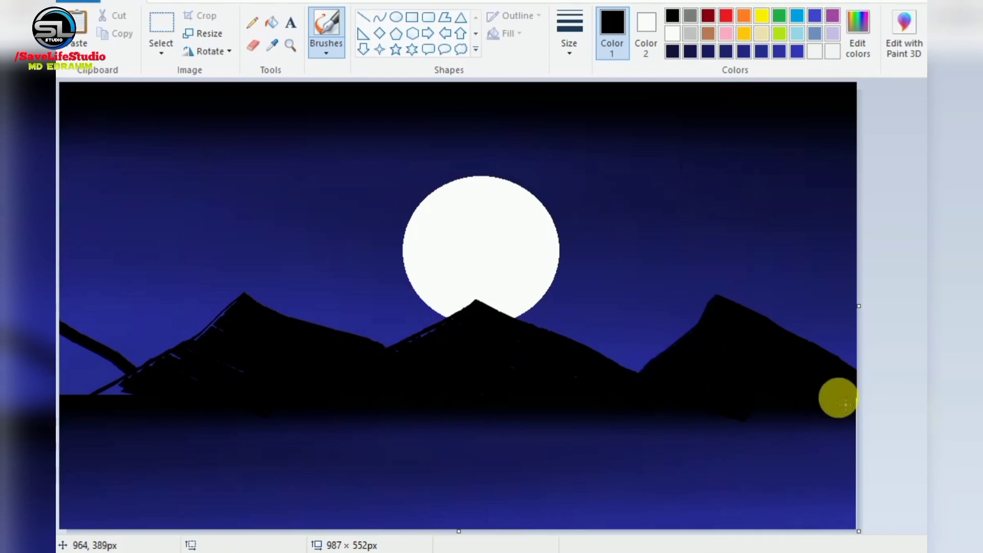
pyautogui.moveTo(413, 362)
pyautogui.mouseDown()
pyautogui.moveTo(517, 368)
pyautogui.moveTo(238, 325)
pyautogui.moveTo(58, 338)
pyautogui.moveTo(92, 352)
pyautogui.moveTo(57, 348)
pyautogui.moveTo(73, 413)
pyautogui.moveTo(77, 380)
pyautogui.moveTo(103, 402)
pyautogui.moveTo(176, 365)
pyautogui.moveTo(248, 386)
pyautogui.moveTo(228, 321)
pyautogui.mouseUp()
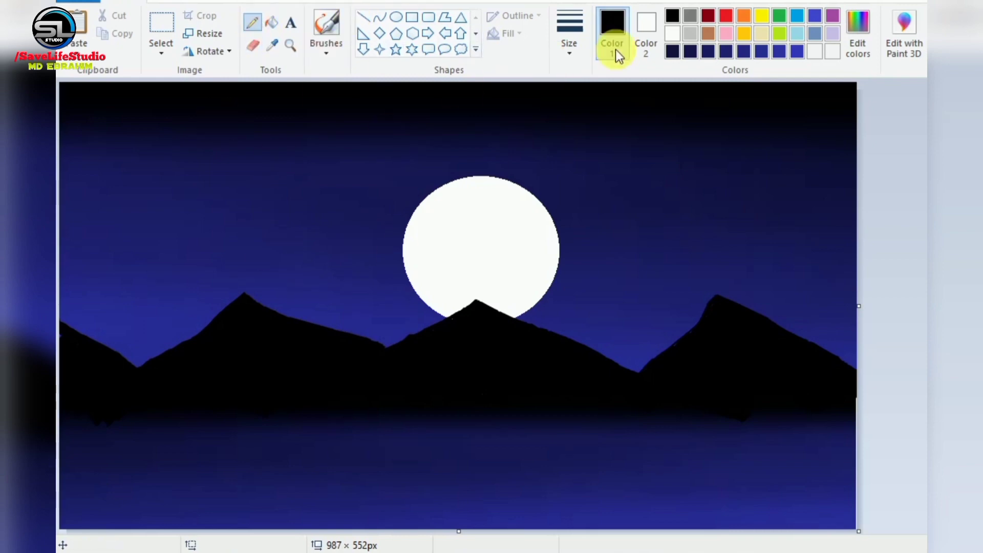
# Step: Dot small white stars over the upper-left sky with the Pencil at the second-thinnest size
pyautogui.click(568, 31)
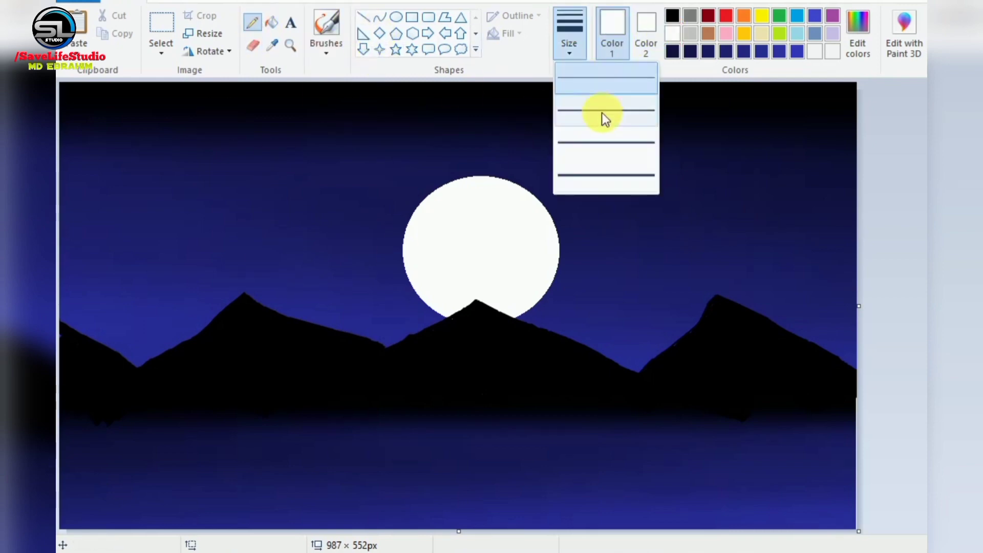
pyautogui.click(602, 113)
pyautogui.click(98, 138)
pyautogui.click(109, 106)
pyautogui.click(186, 141)
pyautogui.click(185, 102)
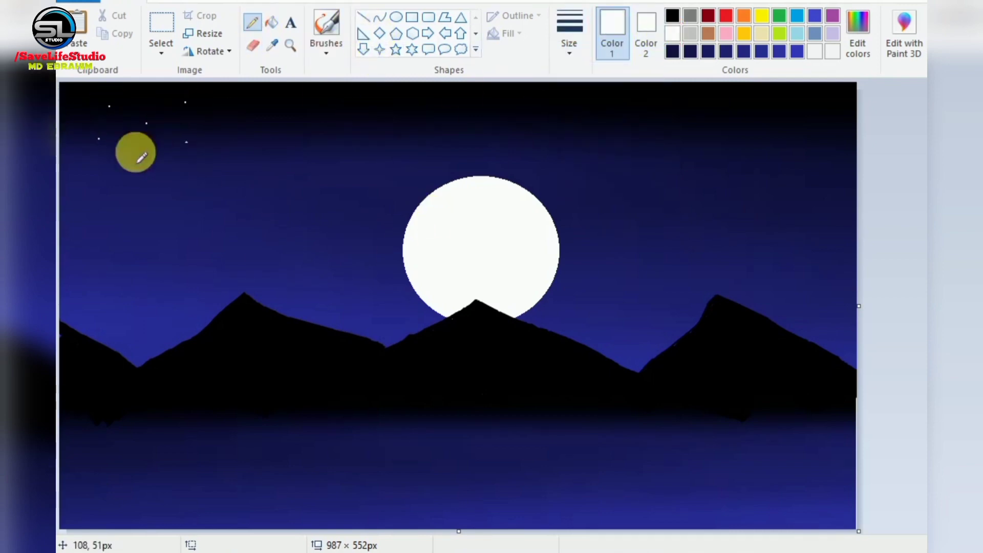
pyautogui.click(146, 123)
pyautogui.click(100, 183)
pyautogui.click(74, 112)
pyautogui.click(291, 115)
pyautogui.click(324, 146)
pyautogui.click(258, 162)
pyautogui.click(238, 115)
pyautogui.click(191, 175)
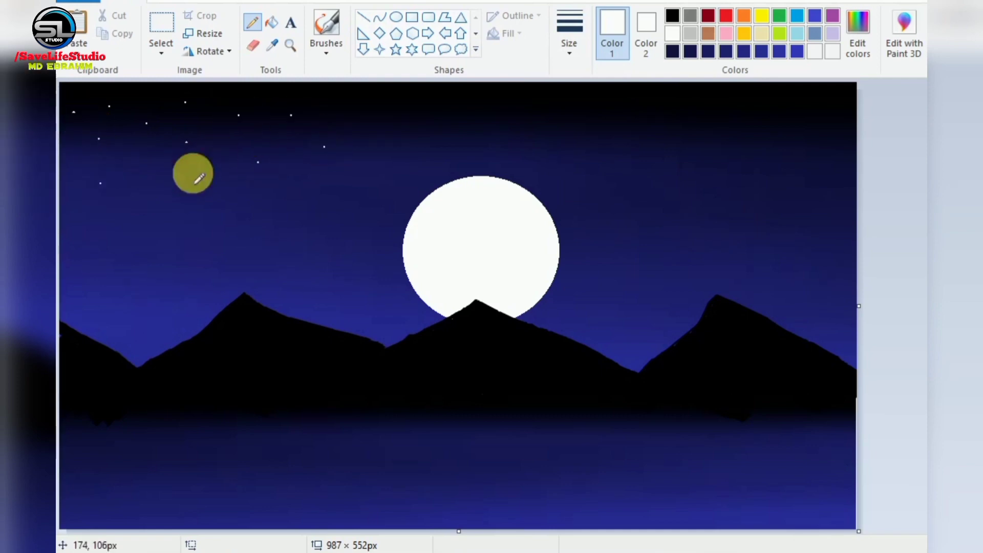
# Step: Dot more white stars across the sky above the moon and to its left
pyautogui.click(271, 203)
pyautogui.click(316, 188)
pyautogui.click(381, 122)
pyautogui.click(354, 102)
pyautogui.click(338, 177)
pyautogui.click(413, 142)
pyautogui.click(447, 118)
pyautogui.click(517, 113)
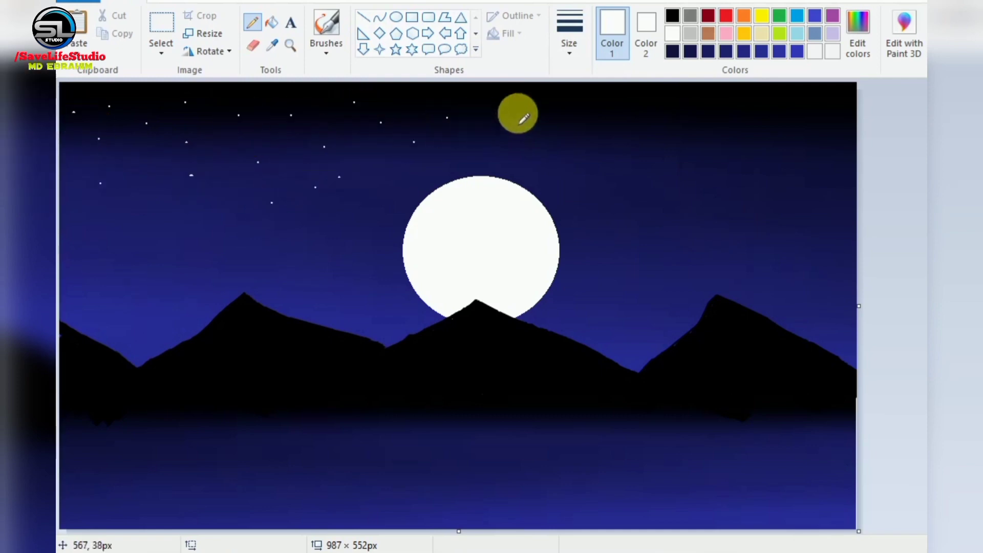
pyautogui.click(469, 100)
pyautogui.click(400, 99)
pyautogui.click(461, 146)
pyautogui.moveTo(405, 186); pyautogui.dragTo(409, 182)
pyautogui.click(344, 216)
pyautogui.click(244, 228)
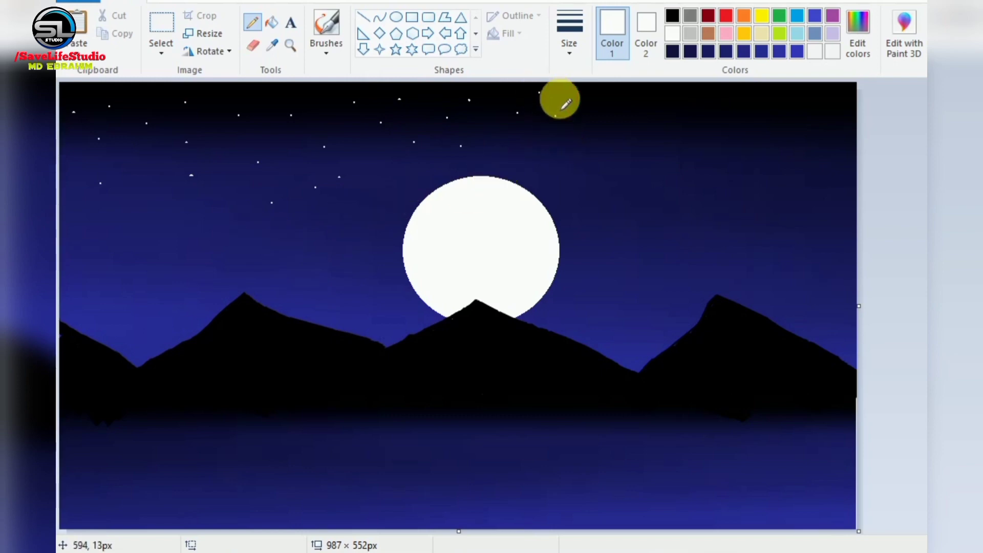
# Step: Dot small white stars across the upper-right sky, from above the moon to the canvas's right edge
pyautogui.click(640, 106)
pyautogui.click(603, 105)
pyautogui.click(611, 133)
pyautogui.click(671, 124)
pyautogui.click(782, 102)
pyautogui.click(748, 116)
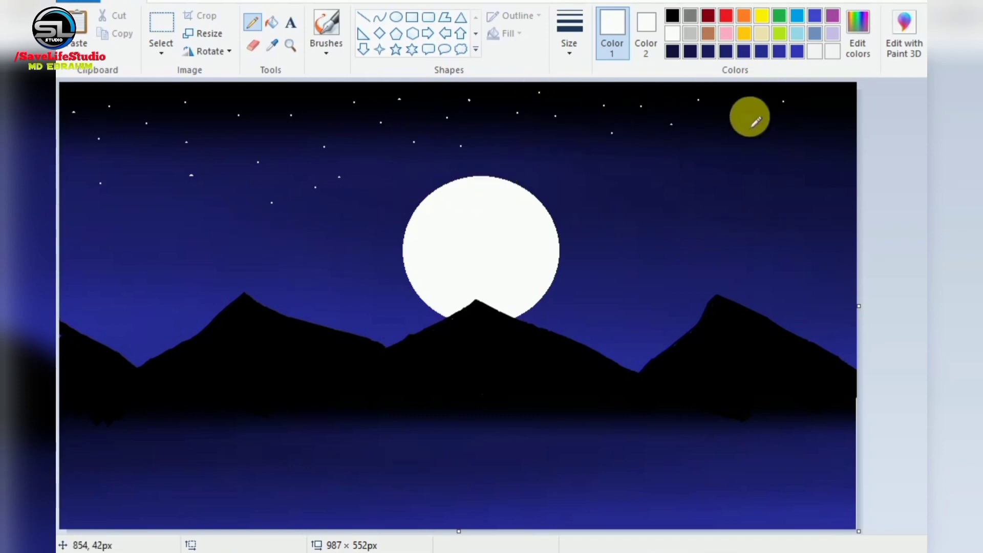
pyautogui.click(769, 144)
pyautogui.click(806, 129)
pyautogui.click(824, 100)
pyautogui.click(739, 150)
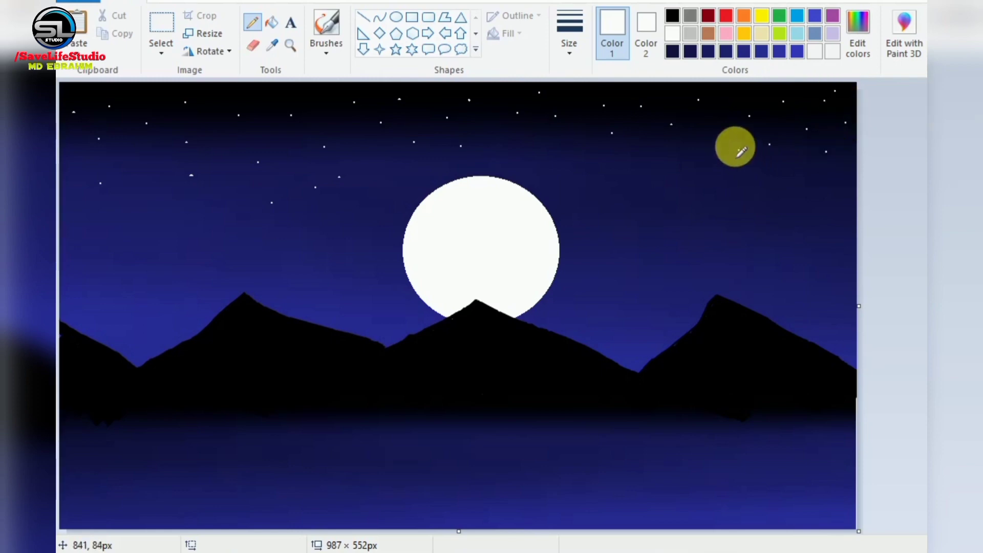
pyautogui.click(729, 113)
pyautogui.click(737, 98)
# Step: Dot more white stars just above the moon and through the middle of the sky to its right
pyautogui.click(674, 156)
pyautogui.click(714, 142)
pyautogui.click(620, 168)
pyautogui.click(561, 159)
pyautogui.click(514, 149)
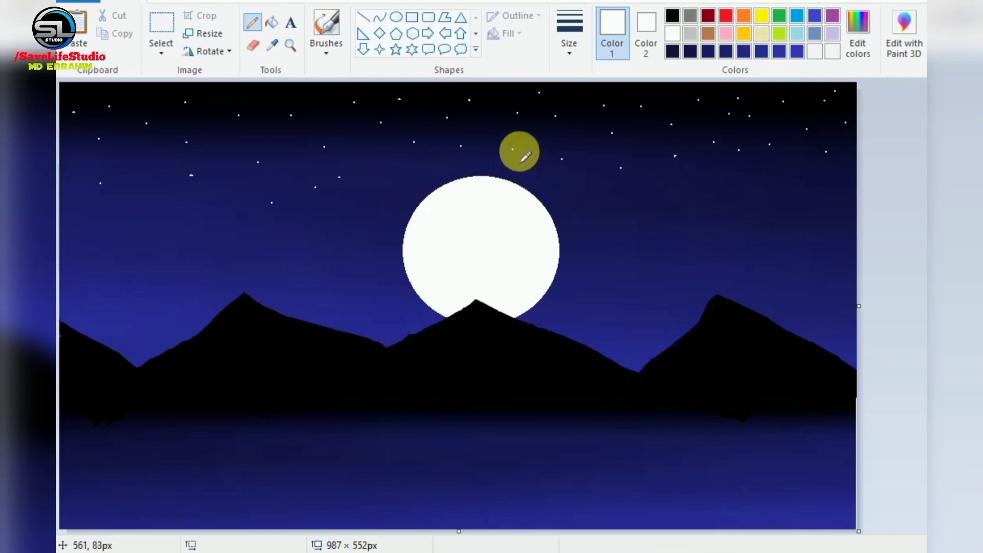
pyautogui.click(592, 211)
pyautogui.click(654, 198)
pyautogui.click(714, 190)
pyautogui.click(788, 187)
pyautogui.click(809, 212)
pyautogui.click(741, 256)
pyautogui.click(663, 257)
# Step: Scatter white star dots over the lower sky to the left of the moon, down to the mountain slopes
pyautogui.click(356, 271)
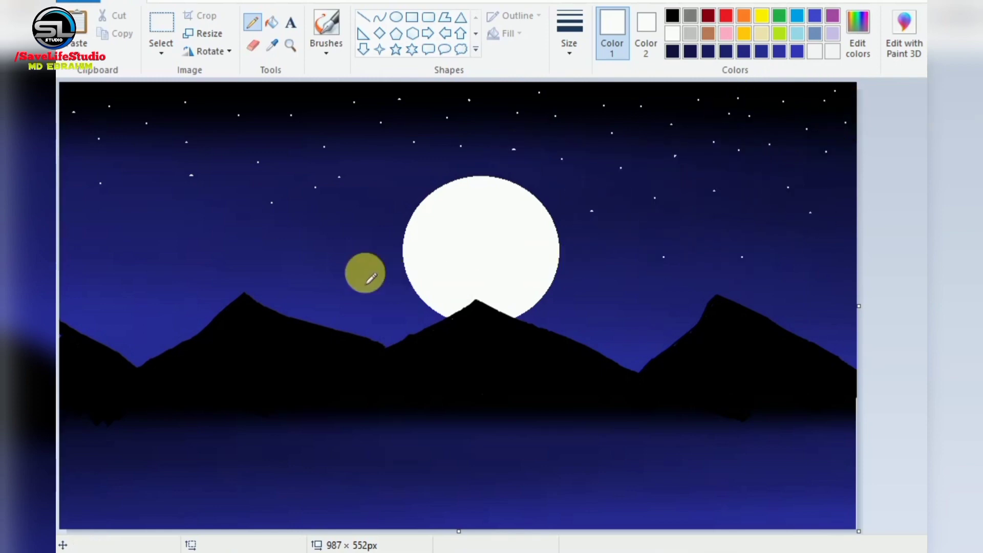
pyautogui.click(305, 245)
pyautogui.click(256, 246)
pyautogui.click(184, 225)
pyautogui.click(142, 252)
pyautogui.click(82, 231)
pyautogui.click(82, 184)
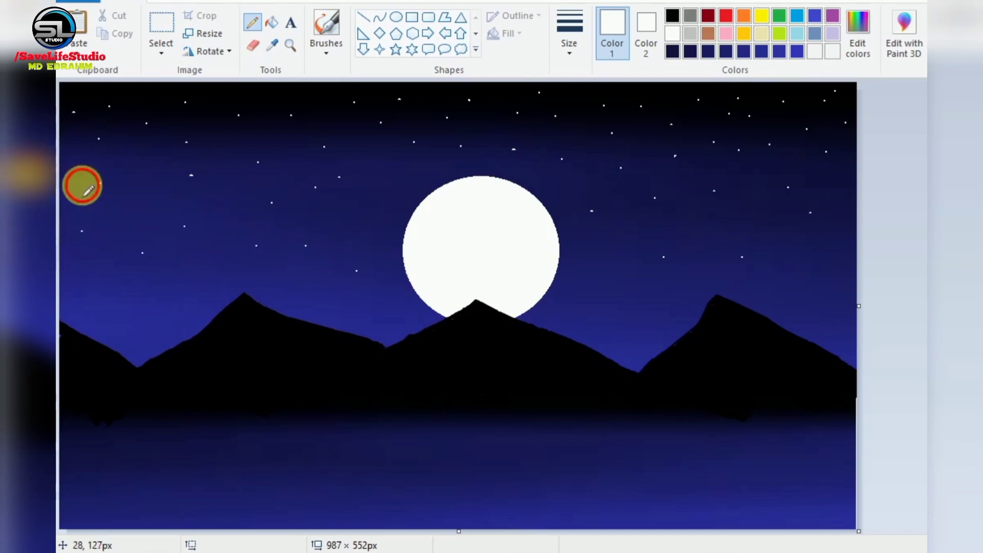
pyautogui.click(123, 282)
pyautogui.click(184, 315)
pyautogui.click(317, 281)
pyautogui.click(368, 232)
pyautogui.click(397, 178)
# Step: Dot white stars in the lower sky between the moon and the right-hand mountain, removing a stray dash above the slope
pyautogui.click(593, 249)
pyautogui.click(606, 309)
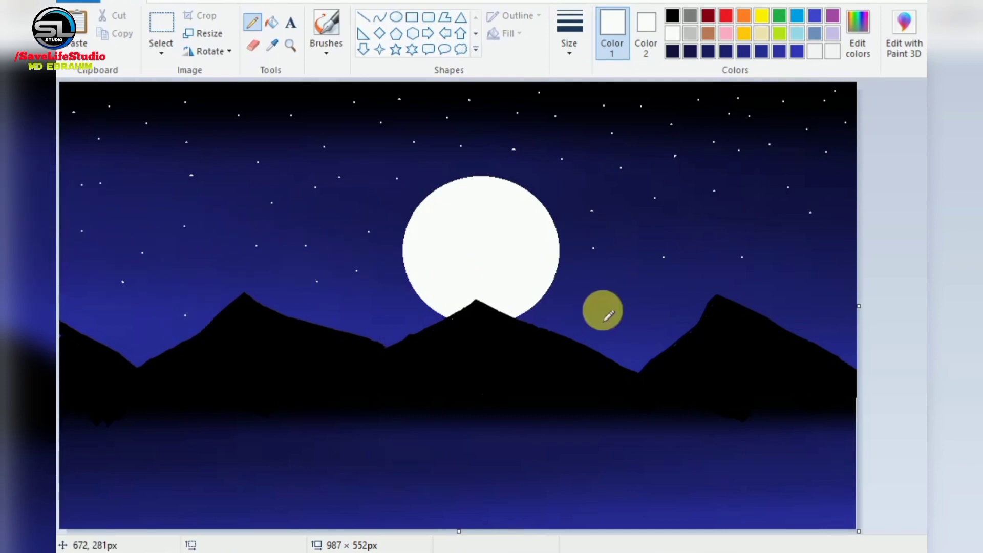
pyautogui.click(649, 309)
pyautogui.click(707, 230)
pyautogui.click(739, 204)
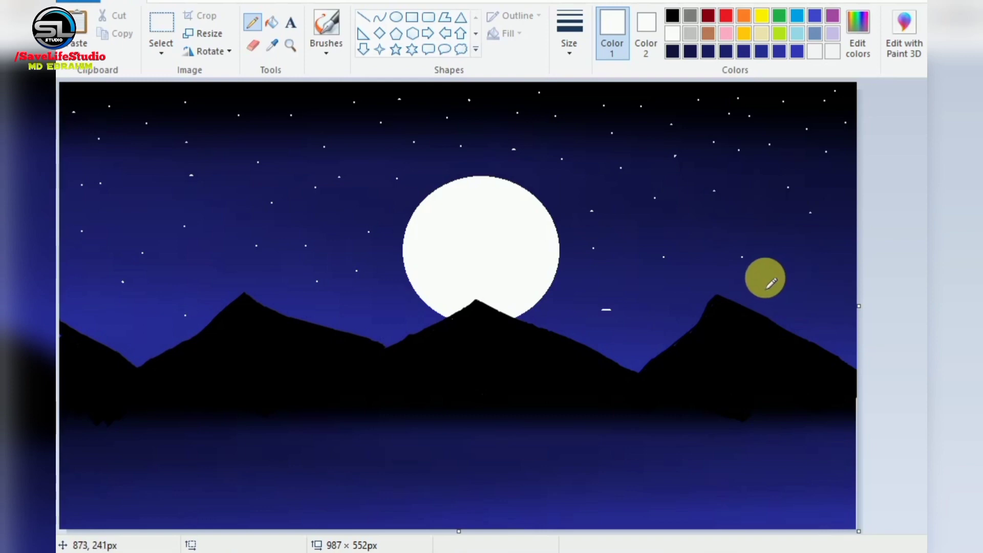
pyautogui.click(664, 311)
pyautogui.click(581, 320)
pyautogui.click(712, 230)
pyautogui.click(803, 267)
pyautogui.click(820, 301)
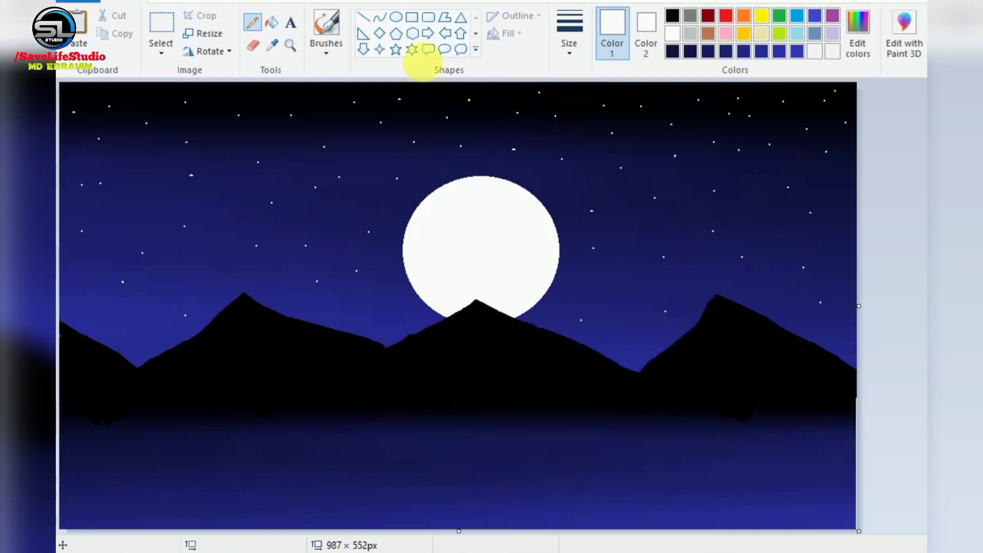
# Step: Draw a white five-point star about 29 × 22 px in the upper-left sky, trying no outline before restoring the solid-color outline
pyautogui.click(396, 49)
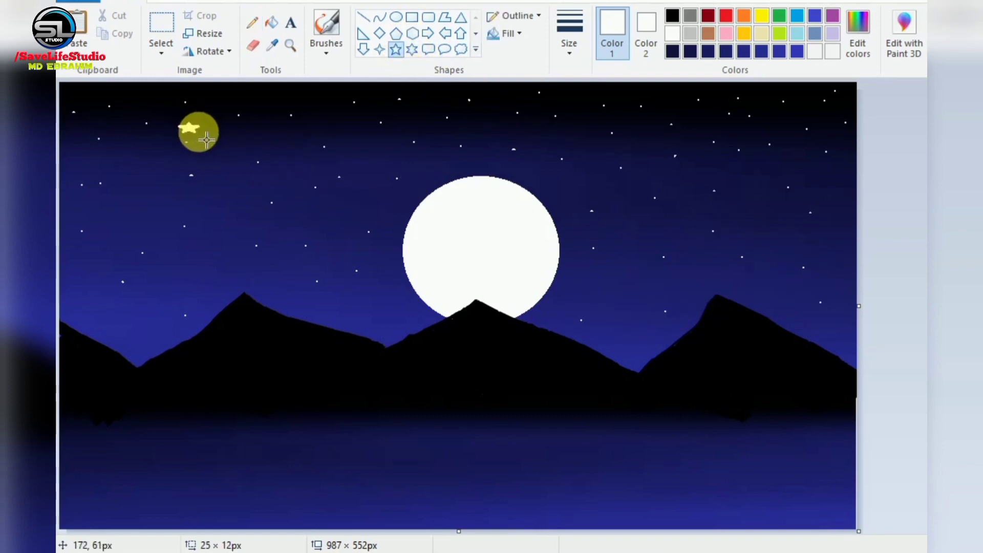
pyautogui.moveTo(210, 147); pyautogui.dragTo(209, 148)
pyautogui.click(518, 16)
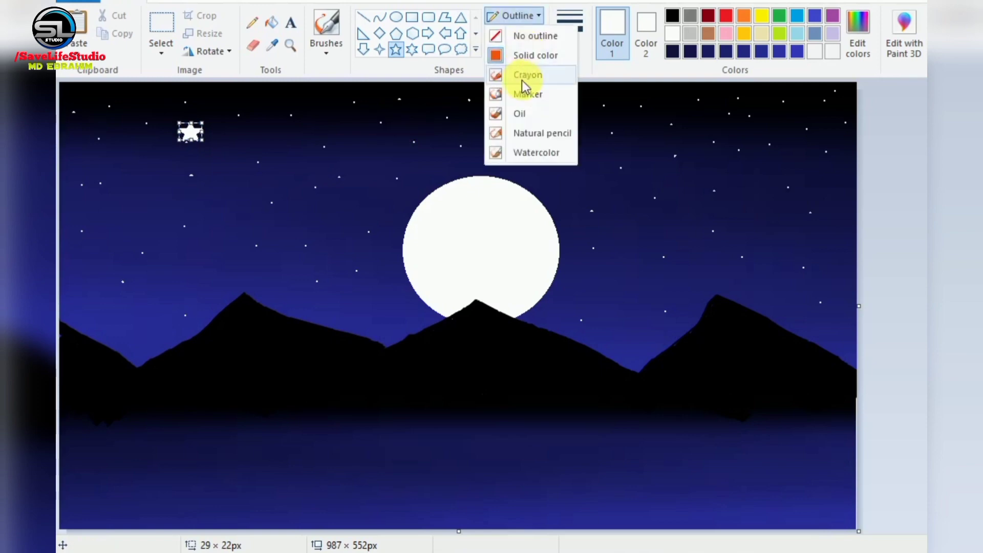
pyautogui.click(513, 38)
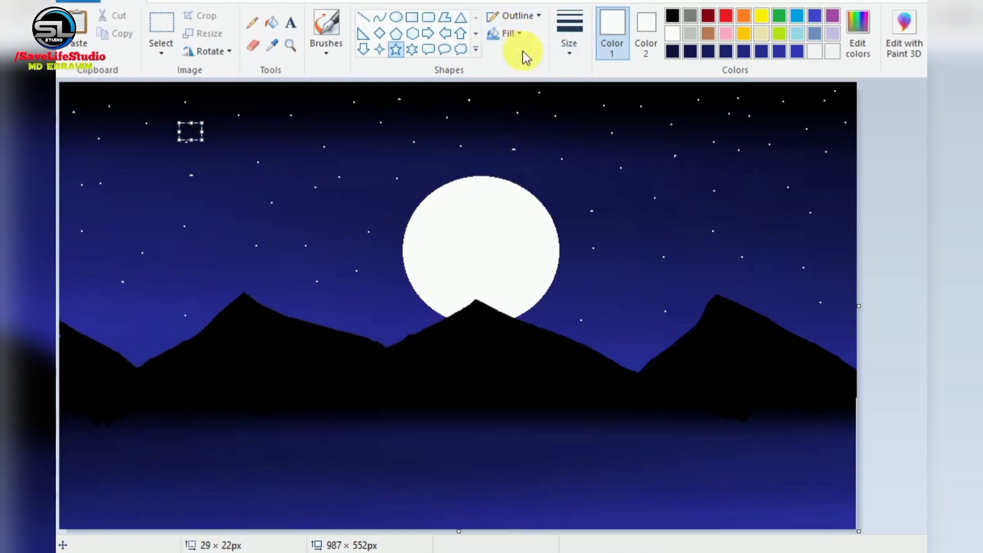
pyautogui.click(518, 17)
pyautogui.click(522, 57)
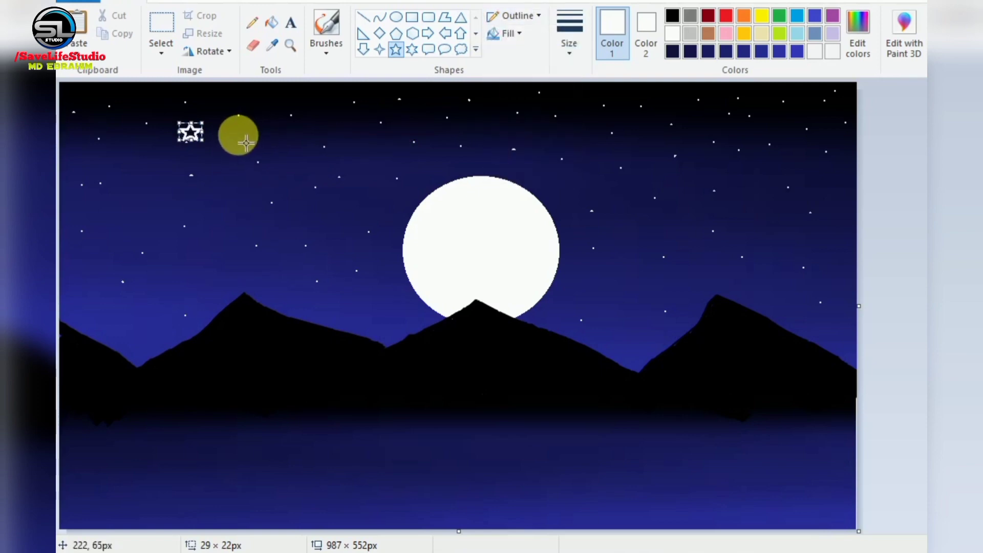
# Step: Draw smaller white five-point stars in the sky to the left of the moon, one of them about 26 × 19 px
pyautogui.moveTo(198, 223); pyautogui.dragTo(210, 234)
pyautogui.moveTo(97, 247); pyautogui.dragTo(117, 267)
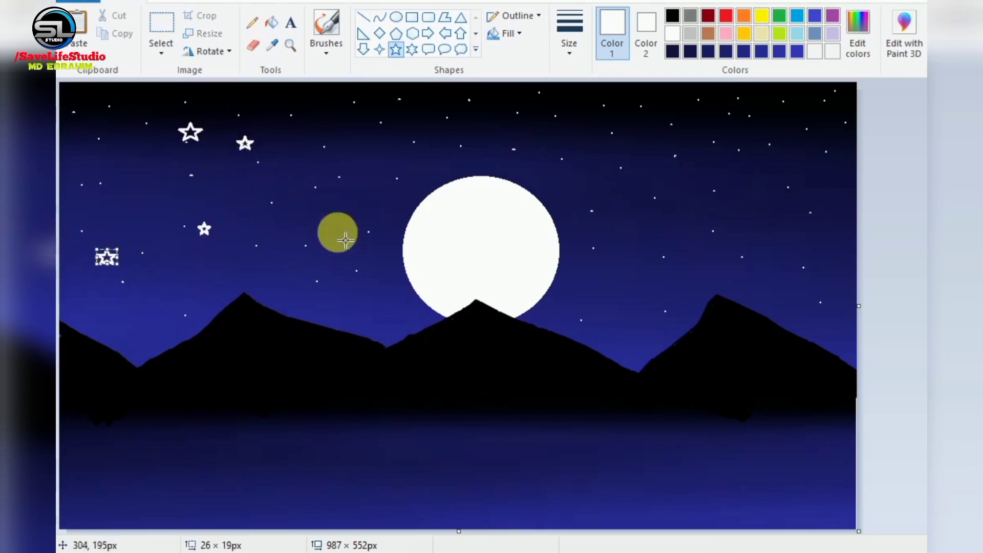
pyautogui.moveTo(340, 222); pyautogui.dragTo(348, 229)
# Step: Add small white five-point stars in the sky above and to the right of the moon, down to the mountain slope
pyautogui.moveTo(641, 100); pyautogui.dragTo(652, 109)
pyautogui.moveTo(701, 123); pyautogui.dragTo(712, 136)
pyautogui.moveTo(710, 197); pyautogui.dragTo(721, 205)
pyautogui.moveTo(528, 134); pyautogui.dragTo(537, 142)
pyautogui.moveTo(591, 184); pyautogui.dragTo(639, 220)
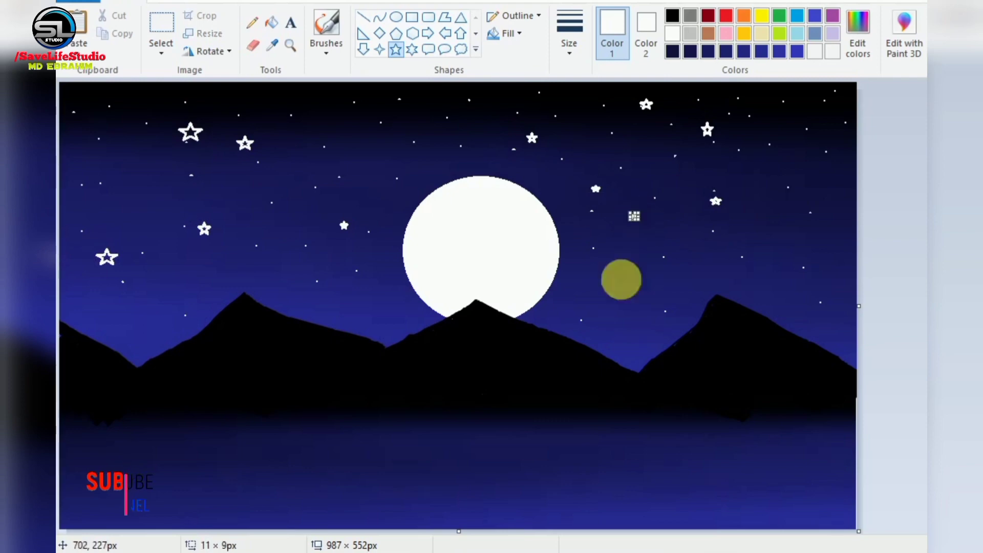
pyautogui.moveTo(601, 303); pyautogui.dragTo(614, 309)
# Step: Add more small white five-point stars along the upper sky, from left of the moon to the right edge
pyautogui.moveTo(316, 100); pyautogui.dragTo(327, 111)
pyautogui.moveTo(405, 158); pyautogui.dragTo(416, 170)
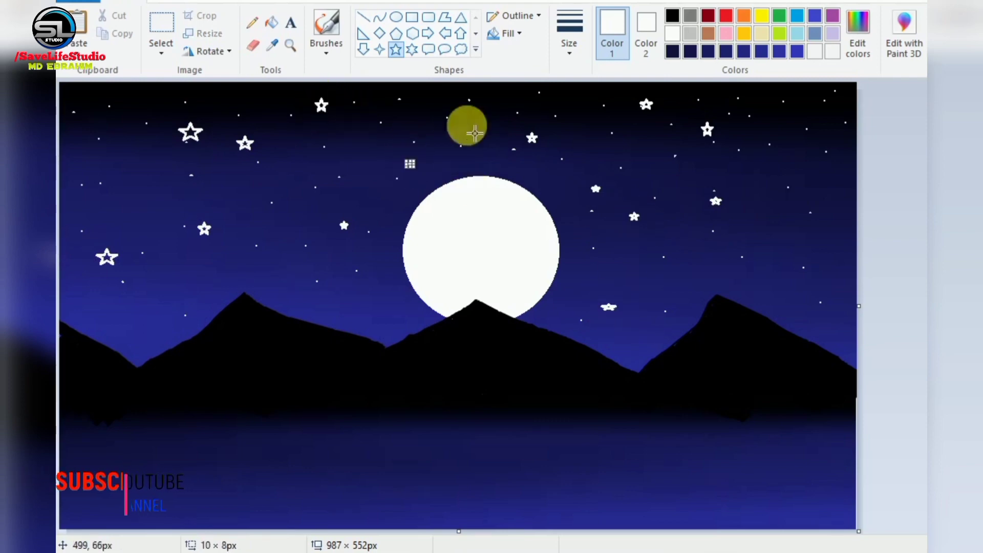
pyautogui.moveTo(471, 112); pyautogui.dragTo(483, 123)
pyautogui.moveTo(705, 151); pyautogui.dragTo(715, 160)
pyautogui.moveTo(790, 89); pyautogui.dragTo(800, 99)
pyautogui.moveTo(814, 144); pyautogui.dragTo(821, 154)
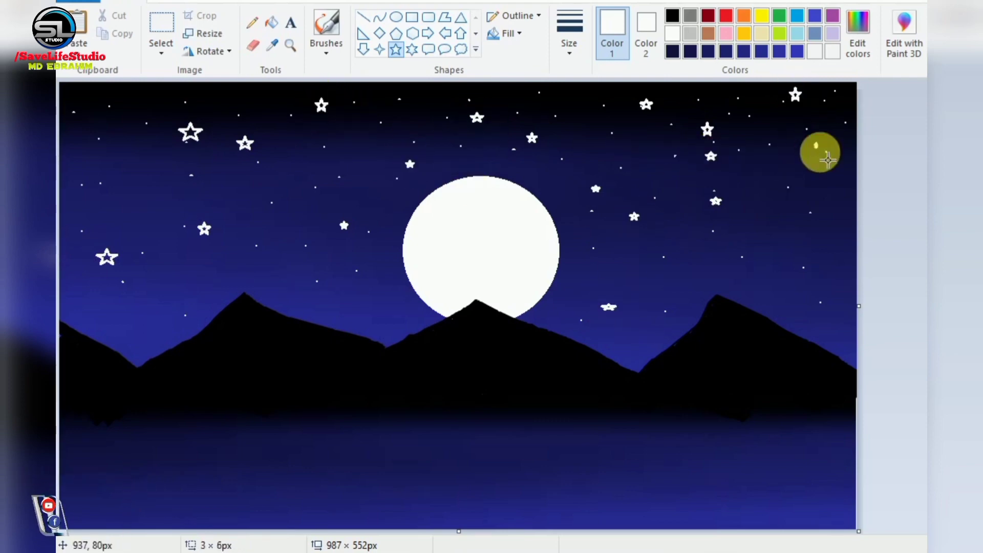
# Step: Draw stretched white five-point stars near the right edge and above the right-hand mountain, and try one at the moon's lower left
pyautogui.moveTo(821, 196); pyautogui.dragTo(834, 217)
pyautogui.moveTo(774, 249); pyautogui.dragTo(790, 259)
pyautogui.moveTo(677, 281); pyautogui.dragTo(697, 292)
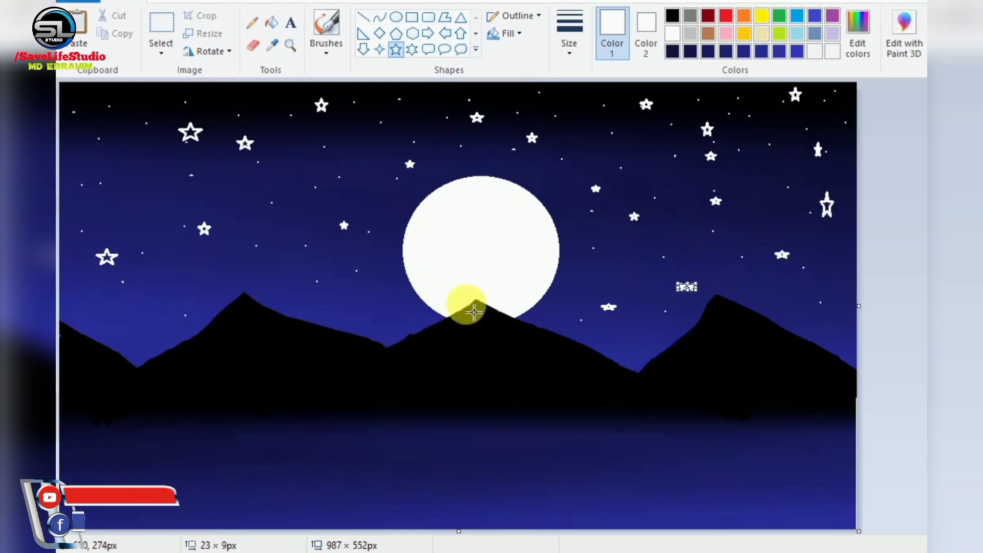
pyautogui.moveTo(363, 303); pyautogui.dragTo(385, 318)
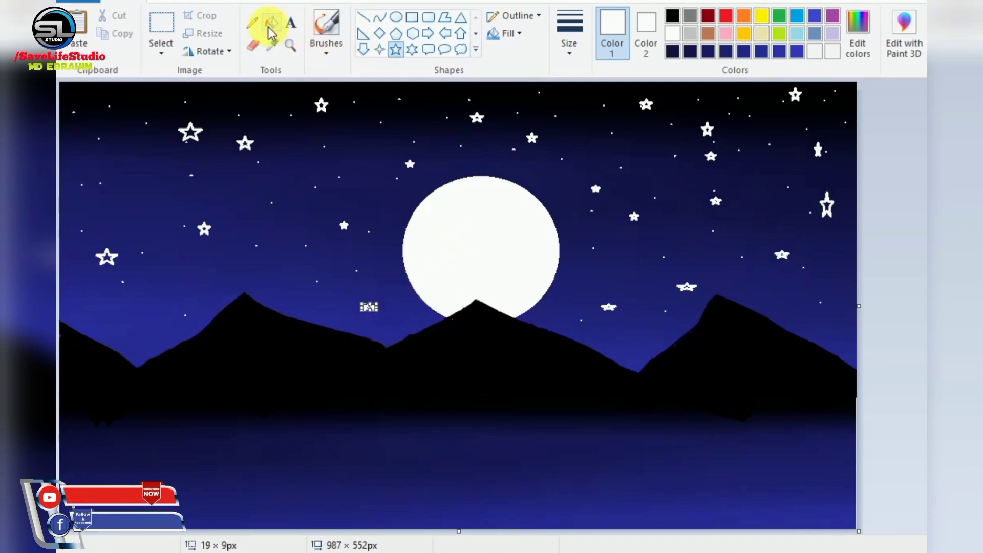
# Step: Draw short horizontal white strokes down the water below the moon with the Pencil at the thinnest size
pyautogui.moveTo(465, 431); pyautogui.dragTo(471, 446)
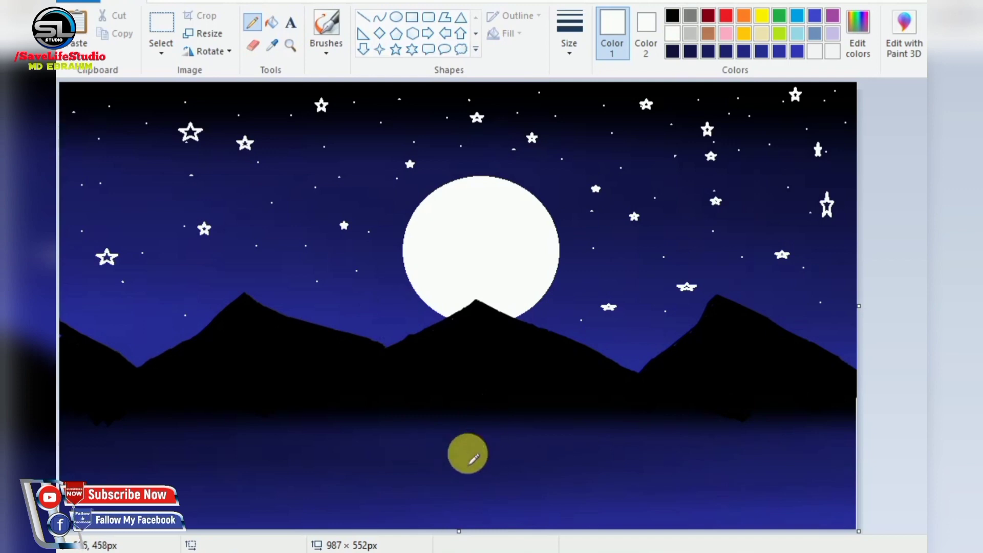
pyautogui.click(568, 30)
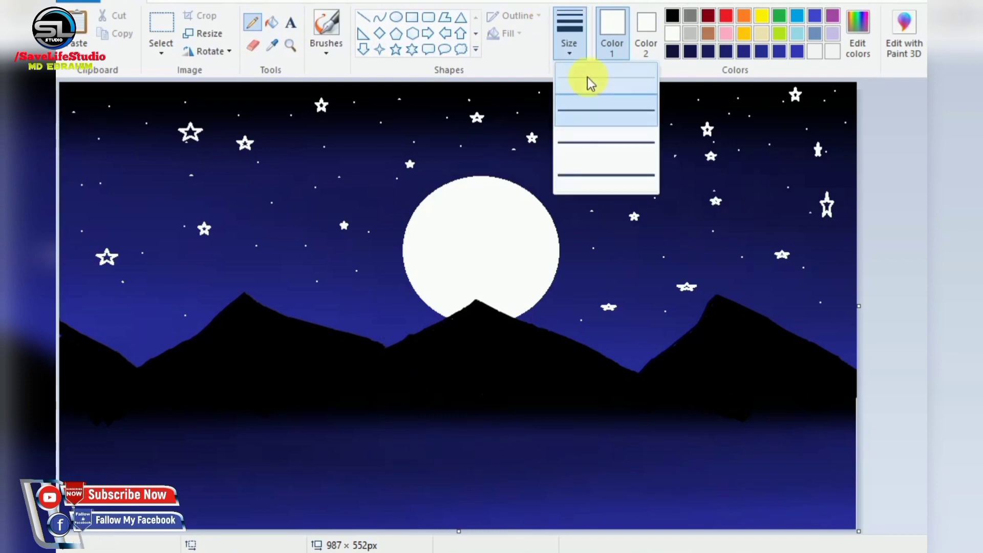
pyautogui.click(586, 84)
pyautogui.moveTo(450, 423)
pyautogui.mouseDown()
pyautogui.moveTo(487, 420)
pyautogui.moveTo(457, 427)
pyautogui.moveTo(521, 428)
pyautogui.moveTo(460, 433)
pyautogui.moveTo(521, 436)
pyautogui.mouseUp()
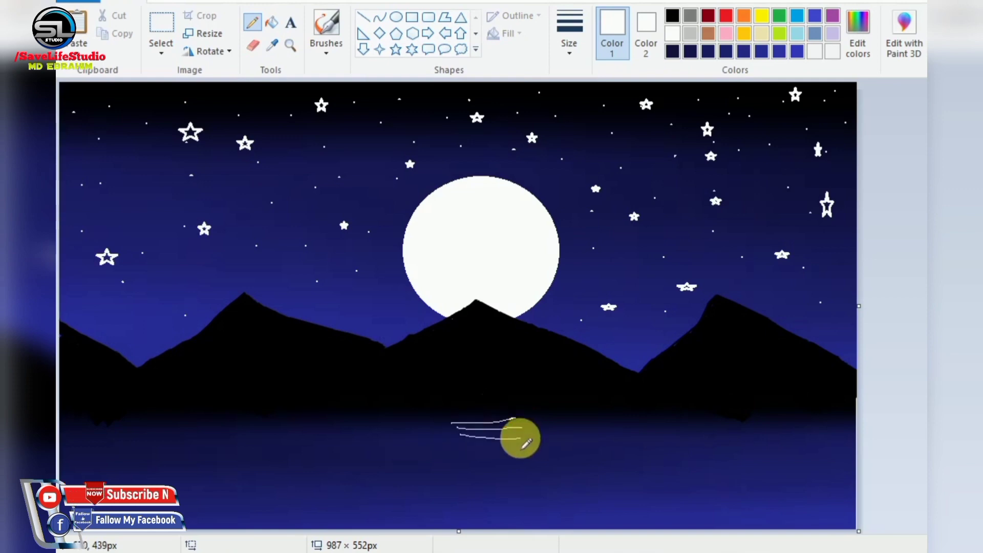
pyautogui.moveTo(460, 446)
pyautogui.mouseDown()
pyautogui.moveTo(521, 446)
pyautogui.moveTo(473, 459)
pyautogui.moveTo(496, 469)
pyautogui.mouseUp()
pyautogui.moveTo(466, 479)
pyautogui.mouseDown()
pyautogui.moveTo(496, 478)
pyautogui.moveTo(509, 495)
pyautogui.mouseUp()
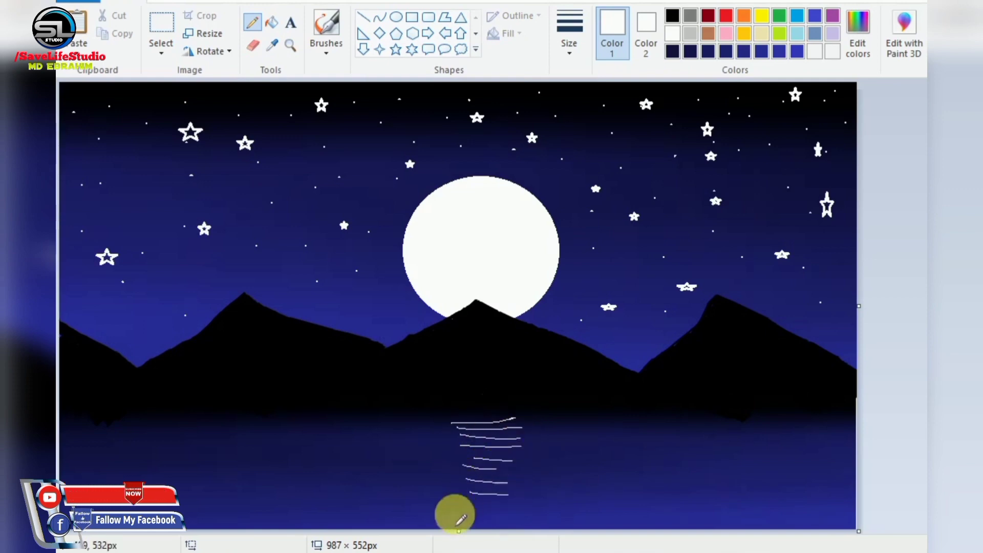
# Step: Fill the moon's reflection with dense, overlapping white zigzag strokes from the shoreline to the bottom of the water
pyautogui.moveTo(456, 514)
pyautogui.mouseDown()
pyautogui.moveTo(495, 516)
pyautogui.moveTo(465, 509)
pyautogui.mouseUp()
pyautogui.moveTo(468, 502)
pyautogui.mouseDown()
pyautogui.moveTo(502, 502)
pyautogui.moveTo(499, 494)
pyautogui.mouseUp()
pyautogui.moveTo(471, 485)
pyautogui.mouseDown()
pyautogui.moveTo(501, 484)
pyautogui.moveTo(508, 466)
pyautogui.mouseUp()
pyautogui.moveTo(467, 452)
pyautogui.mouseDown()
pyautogui.moveTo(514, 465)
pyautogui.moveTo(482, 454)
pyautogui.moveTo(477, 443)
pyautogui.moveTo(513, 441)
pyautogui.moveTo(490, 420)
pyautogui.mouseUp()
pyautogui.moveTo(465, 429)
pyautogui.mouseDown()
pyautogui.moveTo(507, 439)
pyautogui.moveTo(471, 441)
pyautogui.moveTo(506, 457)
pyautogui.mouseUp()
pyautogui.moveTo(474, 460); pyautogui.dragTo(504, 467)
pyautogui.moveTo(464, 476); pyautogui.dragTo(497, 478)
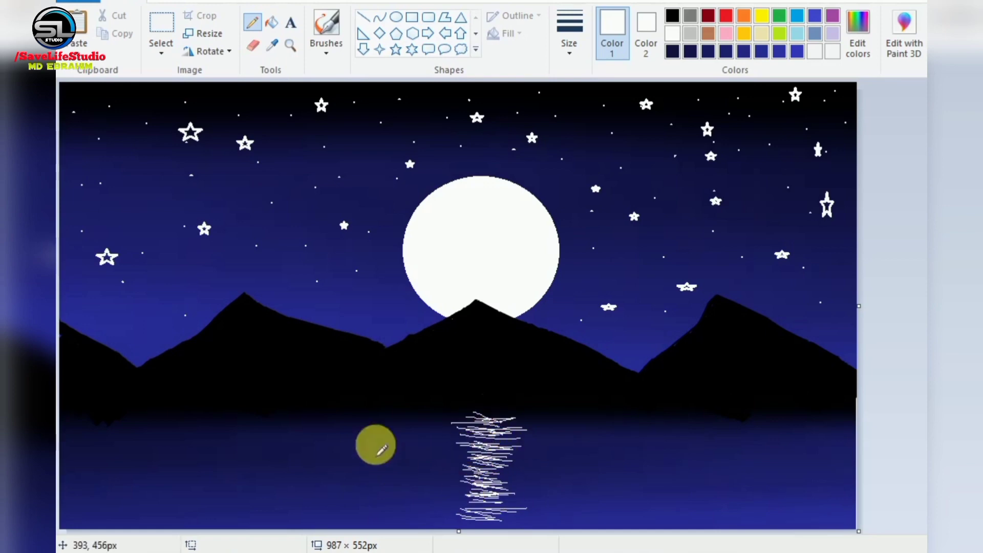
# Step: Draw thin horizontal white ripple lines across the water to the left of the moon's reflection
pyautogui.moveTo(95, 439); pyautogui.dragTo(384, 453)
pyautogui.moveTo(184, 482); pyautogui.dragTo(84, 481)
pyautogui.moveTo(131, 506); pyautogui.dragTo(267, 504)
pyautogui.moveTo(224, 475); pyautogui.dragTo(264, 476)
pyautogui.moveTo(310, 501); pyautogui.dragTo(359, 504)
pyautogui.moveTo(294, 468)
pyautogui.mouseDown()
pyautogui.moveTo(322, 471)
pyautogui.moveTo(374, 436)
pyautogui.mouseUp()
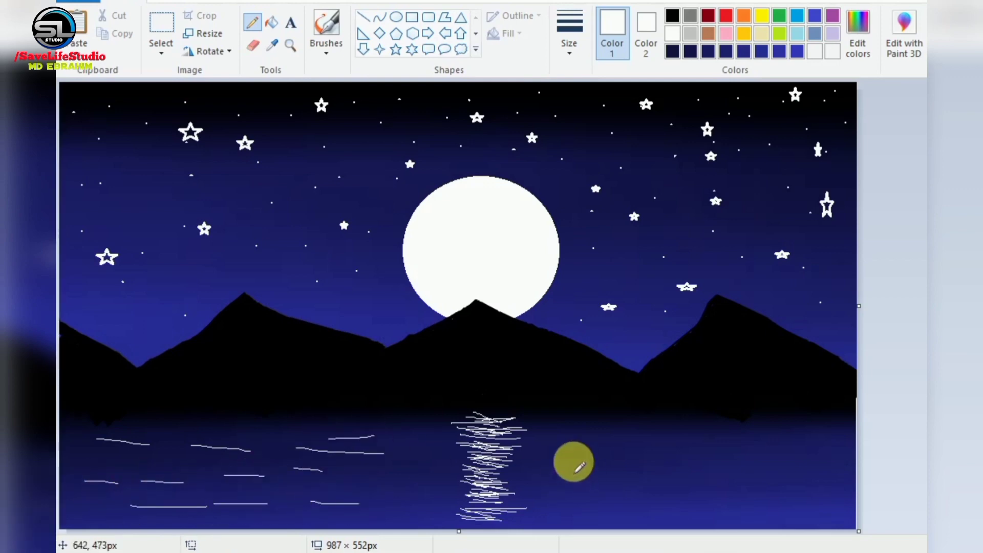
# Step: Draw thin white ripple lines across the water to the right of the moon's reflection, out to the canvas edge
pyautogui.moveTo(569, 452)
pyautogui.mouseDown()
pyautogui.moveTo(604, 453)
pyautogui.moveTo(635, 429)
pyautogui.moveTo(700, 441)
pyautogui.mouseUp()
pyautogui.moveTo(714, 436); pyautogui.dragTo(763, 436)
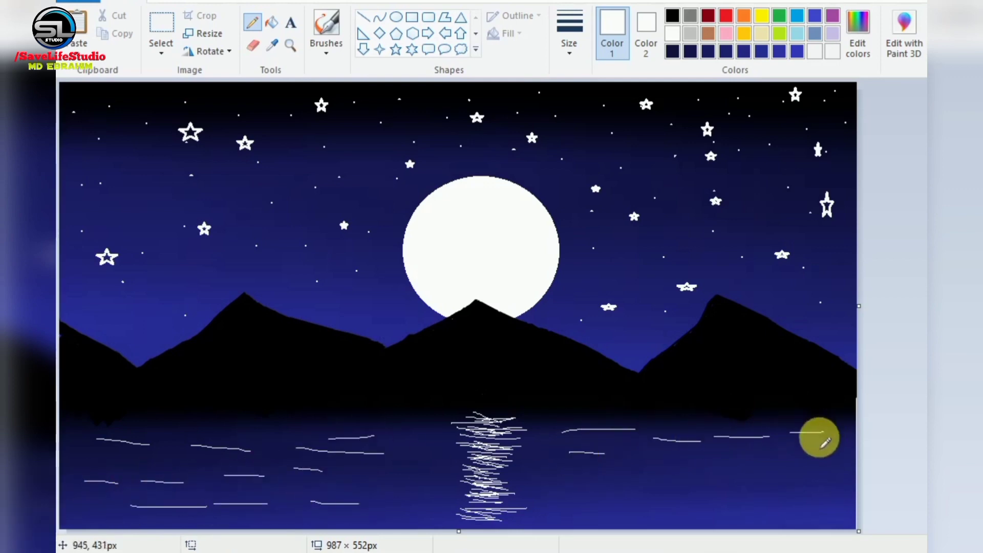
pyautogui.moveTo(606, 487)
pyautogui.mouseDown()
pyautogui.moveTo(652, 486)
pyautogui.moveTo(721, 461)
pyautogui.mouseUp()
pyautogui.moveTo(685, 492)
pyautogui.mouseDown()
pyautogui.moveTo(741, 494)
pyautogui.moveTo(814, 475)
pyautogui.mouseUp()
pyautogui.moveTo(773, 454); pyautogui.dragTo(821, 455)
pyautogui.moveTo(780, 506); pyautogui.dragTo(850, 507)
# Step: Add thin white ripple lines on both sides of the moon's reflection and along the left shoreline
pyautogui.moveTo(552, 504); pyautogui.dragTo(622, 508)
pyautogui.moveTo(534, 474); pyautogui.dragTo(580, 473)
pyautogui.moveTo(392, 480); pyautogui.dragTo(441, 482)
pyautogui.click(399, 450)
pyautogui.moveTo(257, 420); pyautogui.dragTo(302, 423)
pyautogui.moveTo(172, 423); pyautogui.dragTo(234, 425)
pyautogui.moveTo(84, 426); pyautogui.dragTo(119, 428)
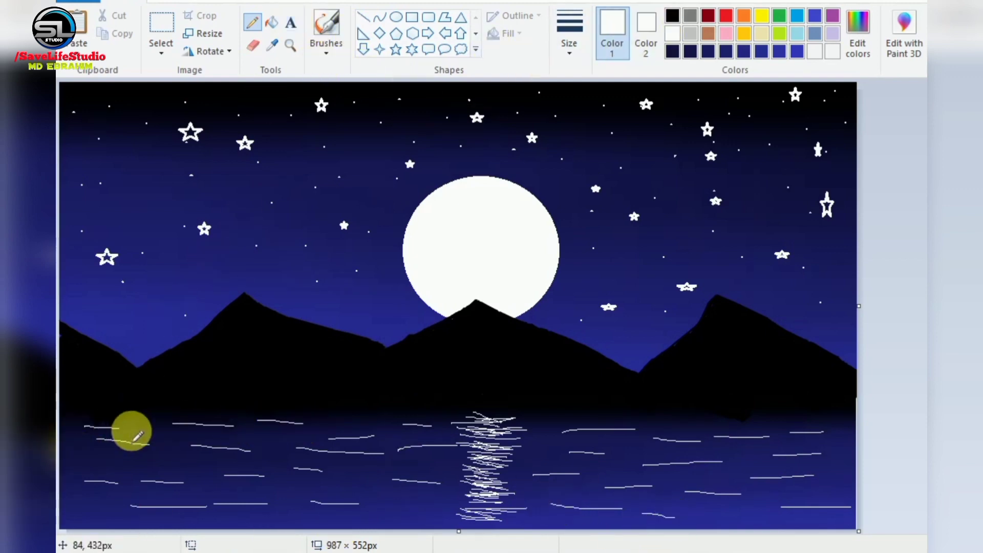
# Step: Dot white specks between the ripples on the water, changing the Pencil to the second-thinnest size
pyautogui.click(136, 428)
pyautogui.click(115, 440)
pyautogui.click(88, 458)
pyautogui.click(568, 45)
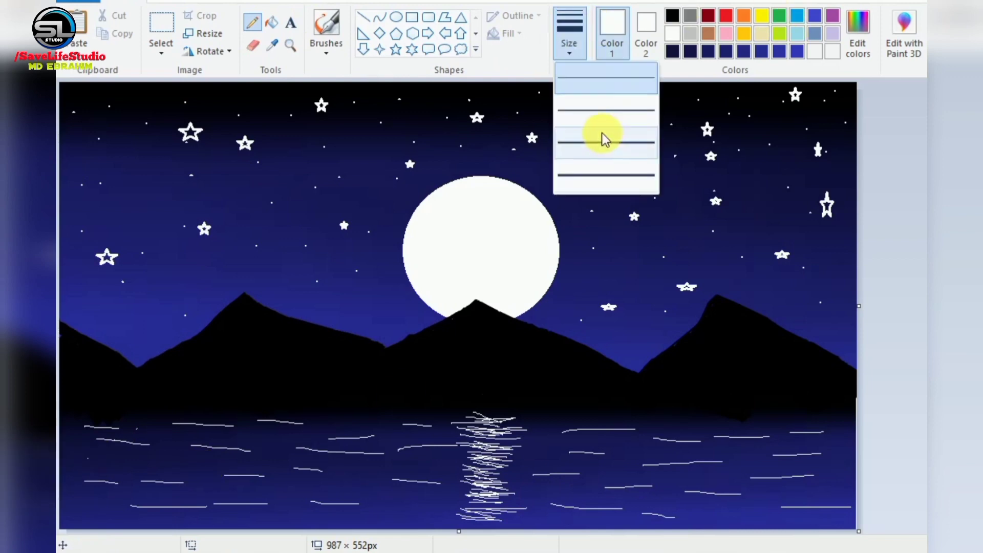
pyautogui.click(603, 113)
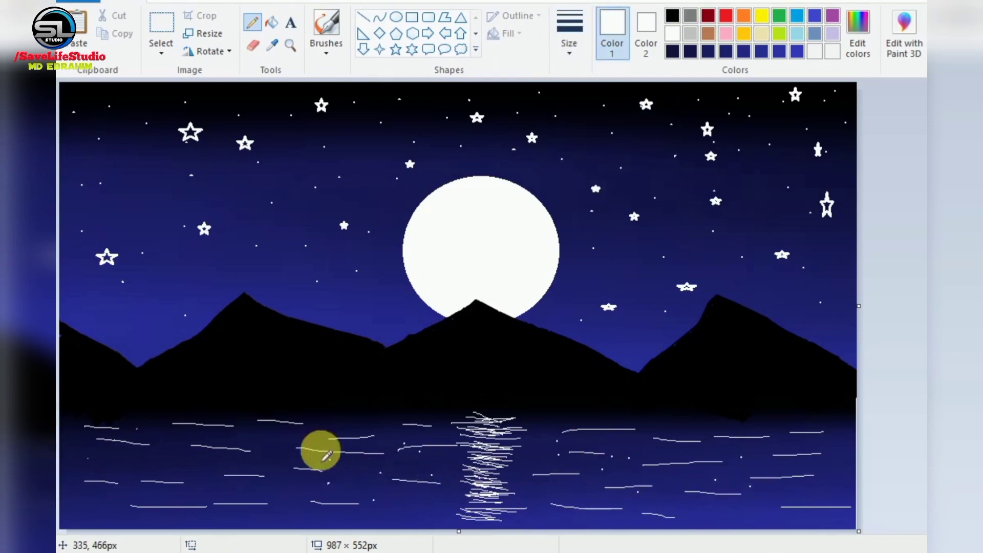
pyautogui.click(296, 425)
pyautogui.click(281, 444)
pyautogui.click(276, 473)
pyautogui.click(251, 471)
pyautogui.click(158, 446)
# Step: Add short, thicker white dashes and a few more specks on the lower-left and right parts of the water
pyautogui.moveTo(153, 477); pyautogui.dragTo(168, 482)
pyautogui.click(218, 496)
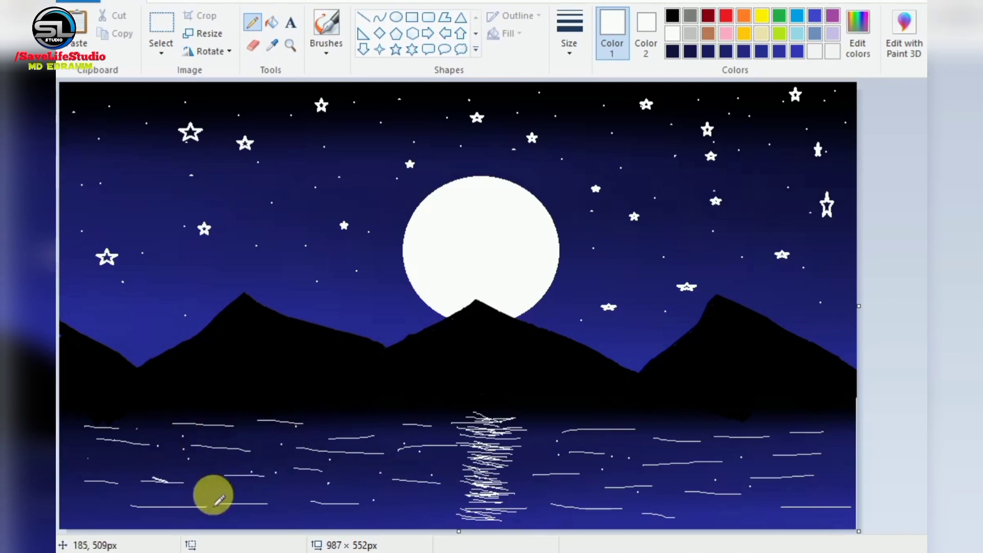
pyautogui.click(150, 505)
pyautogui.click(91, 477)
pyautogui.moveTo(105, 510); pyautogui.dragTo(119, 511)
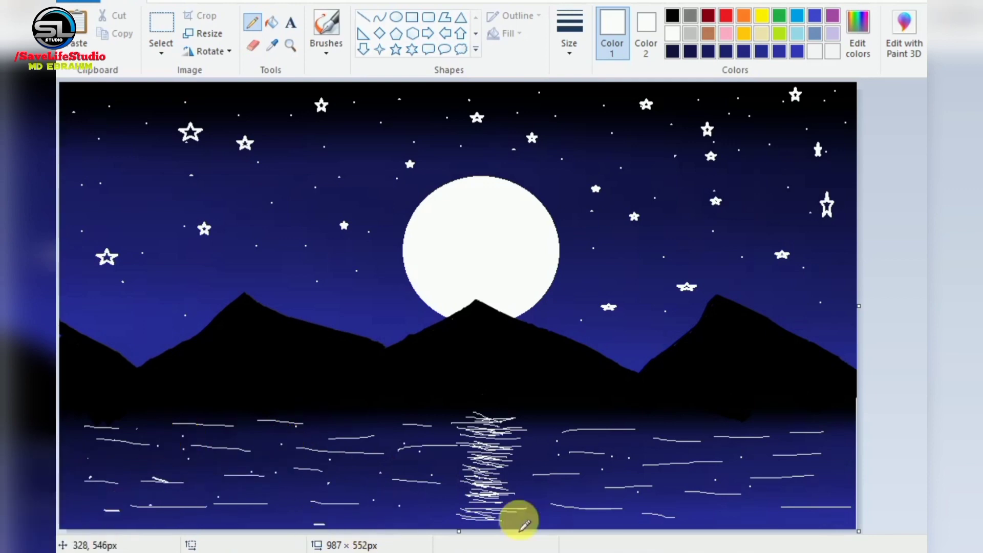
pyautogui.moveTo(661, 484); pyautogui.dragTo(696, 484)
pyautogui.click(749, 486)
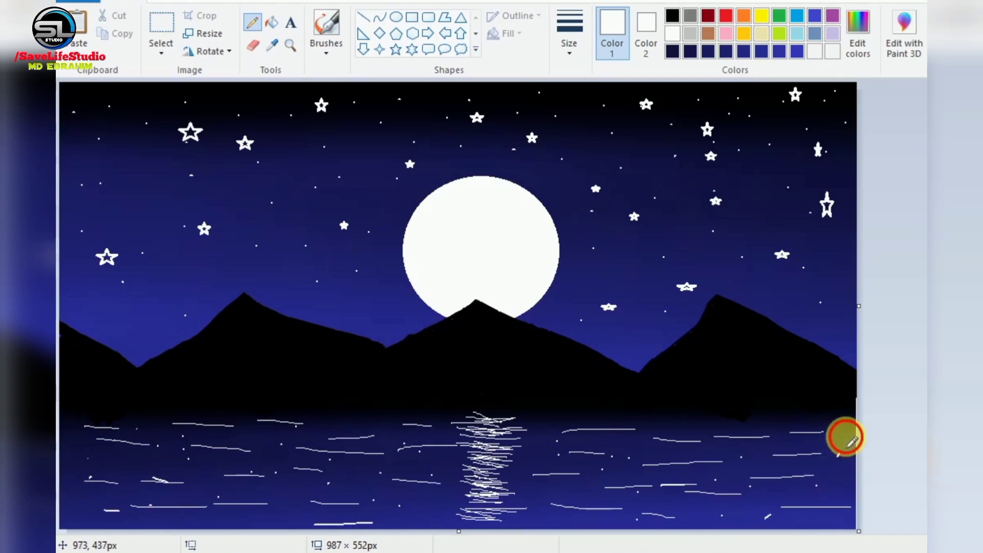
pyautogui.click(696, 432)
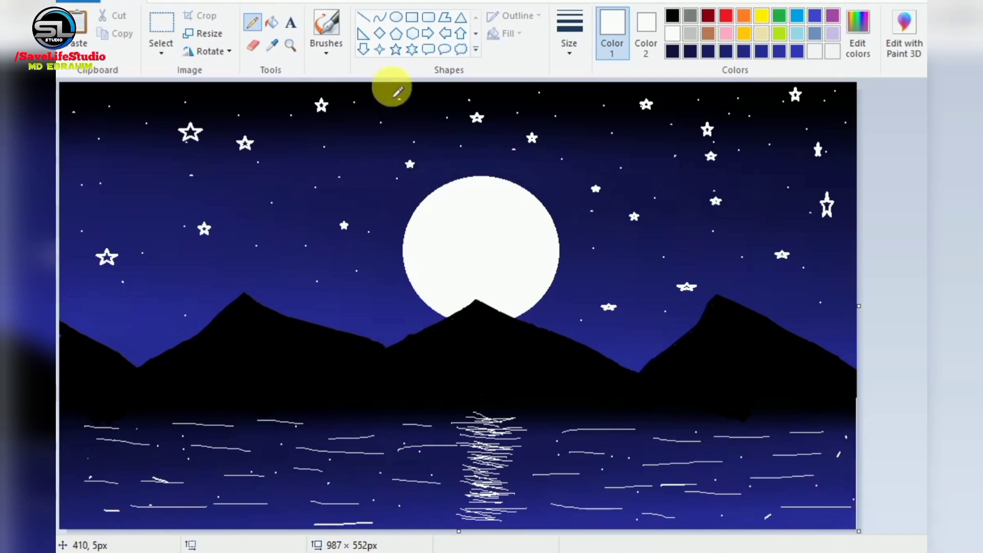
# Step: Draw small white five-point stars as reflections on the water to the left of the moon's reflection
pyautogui.click(393, 51)
pyautogui.moveTo(135, 482); pyautogui.dragTo(145, 491)
pyautogui.moveTo(214, 519); pyautogui.dragTo(226, 520)
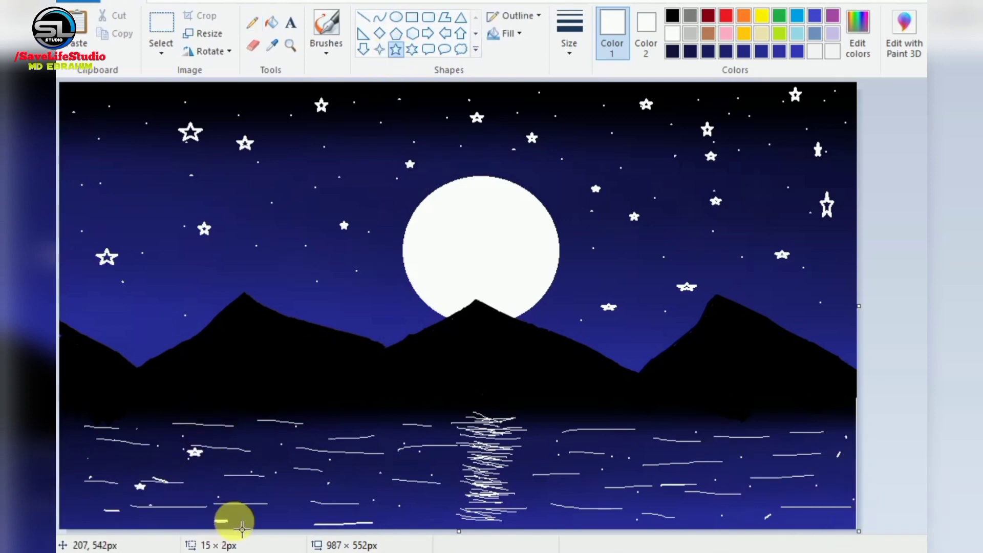
pyautogui.moveTo(316, 503); pyautogui.dragTo(330, 511)
pyautogui.moveTo(269, 453); pyautogui.dragTo(284, 462)
pyautogui.moveTo(400, 500); pyautogui.dragTo(414, 510)
pyautogui.moveTo(370, 443); pyautogui.dragTo(391, 454)
# Step: Draw white five-point stars as reflections on the water to the right of the moon's reflection, the last about 7 × 7 px
pyautogui.moveTo(527, 460); pyautogui.dragTo(553, 472)
pyautogui.moveTo(606, 474); pyautogui.dragTo(623, 485)
pyautogui.moveTo(633, 436); pyautogui.dragTo(655, 447)
pyautogui.moveTo(691, 501); pyautogui.dragTo(697, 505)
pyautogui.moveTo(712, 447); pyautogui.dragTo(734, 460)
pyautogui.moveTo(758, 490); pyautogui.dragTo(764, 495)
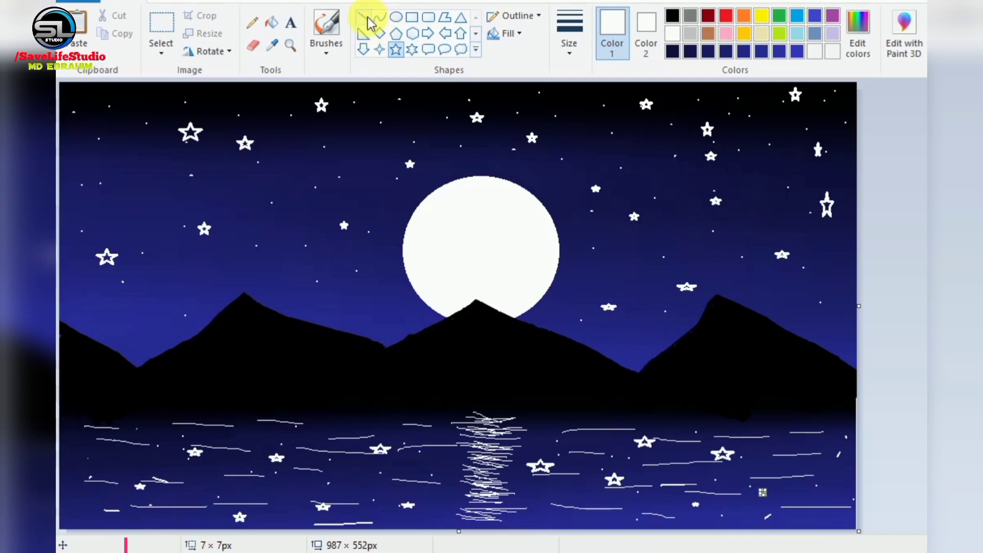
# Step: Draw a bare black tree with spreading branches using the Pencil in the valley between the middle and right mountains
pyautogui.click(672, 52)
pyautogui.moveTo(616, 358)
pyautogui.mouseDown()
pyautogui.moveTo(603, 336)
pyautogui.moveTo(630, 377)
pyautogui.moveTo(621, 372)
pyautogui.moveTo(626, 339)
pyautogui.moveTo(616, 351)
pyautogui.moveTo(610, 313)
pyautogui.mouseUp()
pyautogui.click(251, 22)
pyautogui.moveTo(620, 349)
pyautogui.mouseDown()
pyautogui.moveTo(629, 378)
pyautogui.moveTo(620, 313)
pyautogui.mouseUp()
pyautogui.moveTo(626, 368)
pyautogui.mouseDown()
pyautogui.moveTo(634, 310)
pyautogui.moveTo(608, 316)
pyautogui.moveTo(652, 334)
pyautogui.mouseUp()
pyautogui.moveTo(614, 352)
pyautogui.mouseDown()
pyautogui.moveTo(587, 326)
pyautogui.moveTo(619, 316)
pyautogui.mouseUp()
pyautogui.moveTo(624, 368)
pyautogui.mouseDown()
pyautogui.moveTo(649, 343)
pyautogui.moveTo(578, 321)
pyautogui.moveTo(598, 315)
pyautogui.mouseUp()
pyautogui.moveTo(628, 332); pyautogui.dragTo(647, 311)
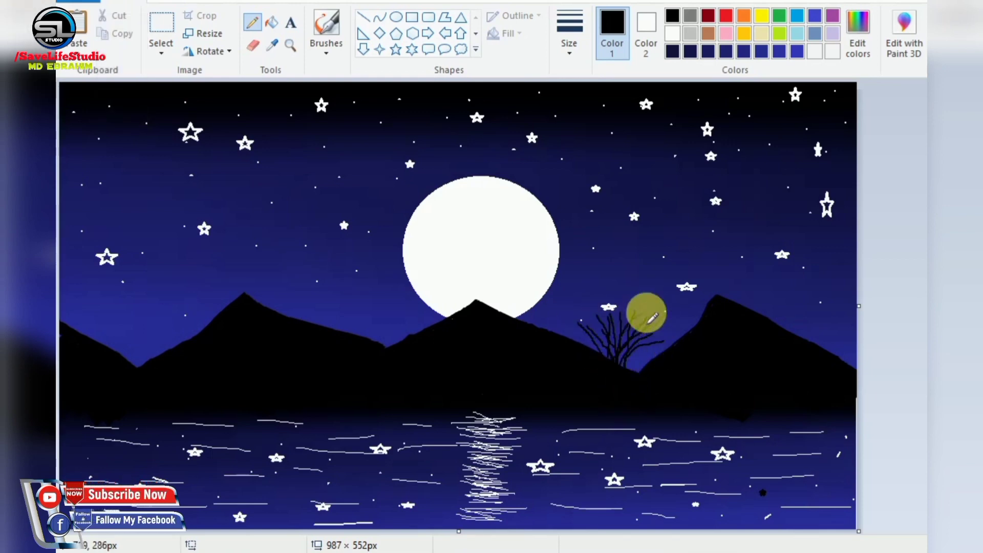
pyautogui.moveTo(621, 367)
pyautogui.mouseDown()
pyautogui.moveTo(619, 311)
pyautogui.moveTo(582, 328)
pyautogui.moveTo(620, 313)
pyautogui.moveTo(665, 341)
pyautogui.moveTo(651, 338)
pyautogui.mouseUp()
# Step: Dab yellow textured brush blossoms on the branch tips of the tree between the middle and right mountains
pyautogui.click(326, 49)
pyautogui.click(421, 79)
pyautogui.click(570, 47)
pyautogui.click(590, 103)
pyautogui.click(597, 314)
pyautogui.click(600, 328)
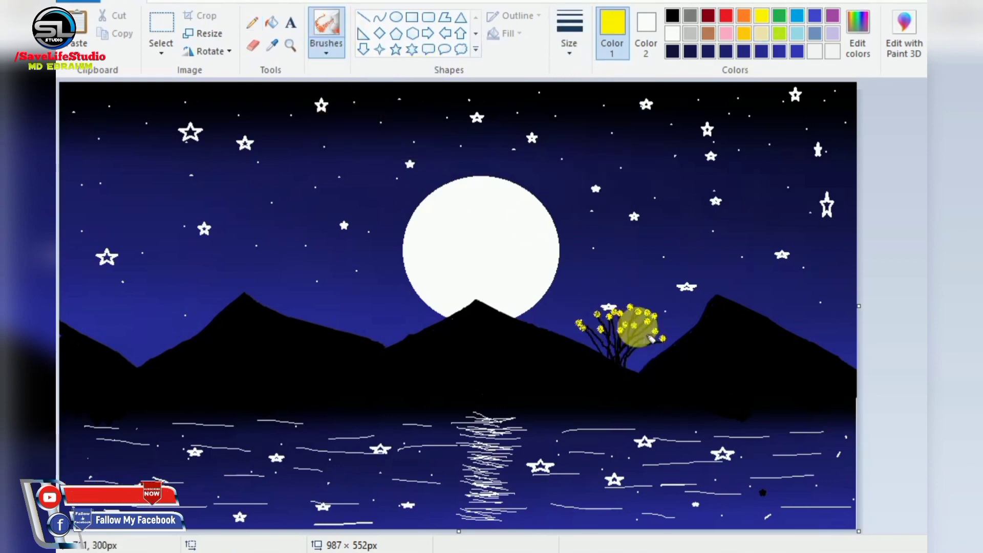
pyautogui.click(623, 310)
pyautogui.click(648, 343)
# Step: Add white blossoms among the yellow ones across the crown of the right-hand tree
pyautogui.click(672, 34)
pyautogui.click(589, 318)
pyautogui.click(591, 341)
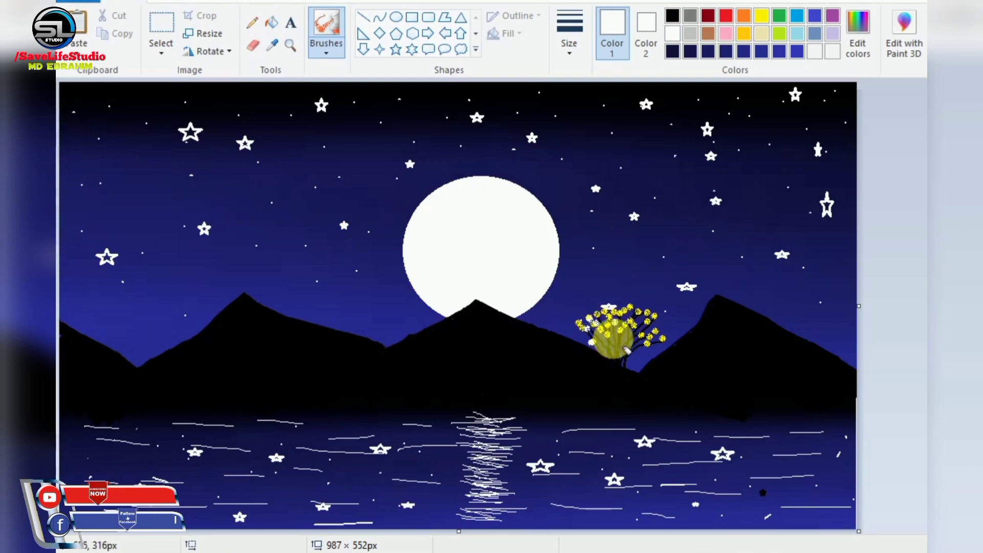
pyautogui.click(614, 323)
pyautogui.click(635, 303)
pyautogui.click(655, 325)
pyautogui.click(647, 351)
pyautogui.click(642, 338)
pyautogui.click(619, 323)
pyautogui.click(595, 311)
# Step: Draw a second bare black tree with the Pencil in the valley at the far-left mountain
pyautogui.click(252, 22)
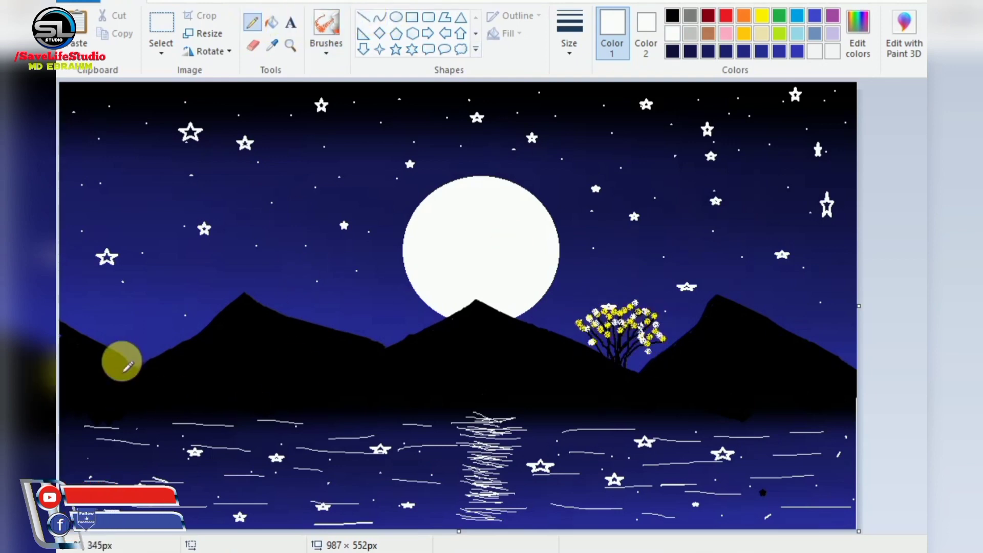
pyautogui.moveTo(123, 356)
pyautogui.mouseDown()
pyautogui.moveTo(123, 336)
pyautogui.moveTo(125, 358)
pyautogui.moveTo(172, 313)
pyautogui.moveTo(164, 294)
pyautogui.moveTo(149, 305)
pyautogui.moveTo(153, 336)
pyautogui.moveTo(132, 360)
pyautogui.moveTo(111, 333)
pyautogui.moveTo(137, 343)
pyautogui.mouseUp()
pyautogui.click(672, 15)
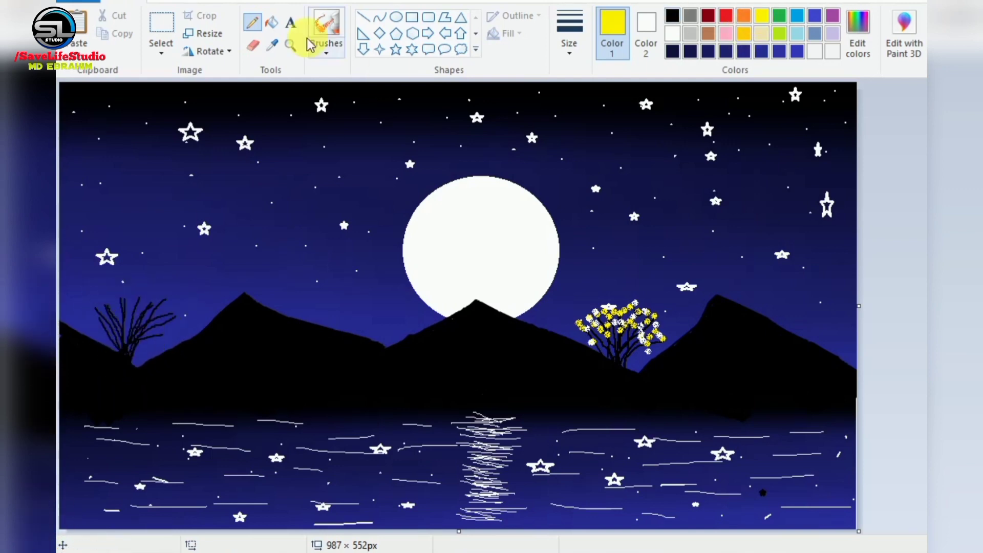
# Step: Dab yellow brush blossoms along the branch tips of the left-hand tree
pyautogui.click(324, 28)
pyautogui.click(173, 324)
pyautogui.click(171, 317)
pyautogui.click(167, 304)
pyautogui.click(162, 293)
pyautogui.click(151, 302)
pyautogui.click(137, 297)
pyautogui.click(101, 308)
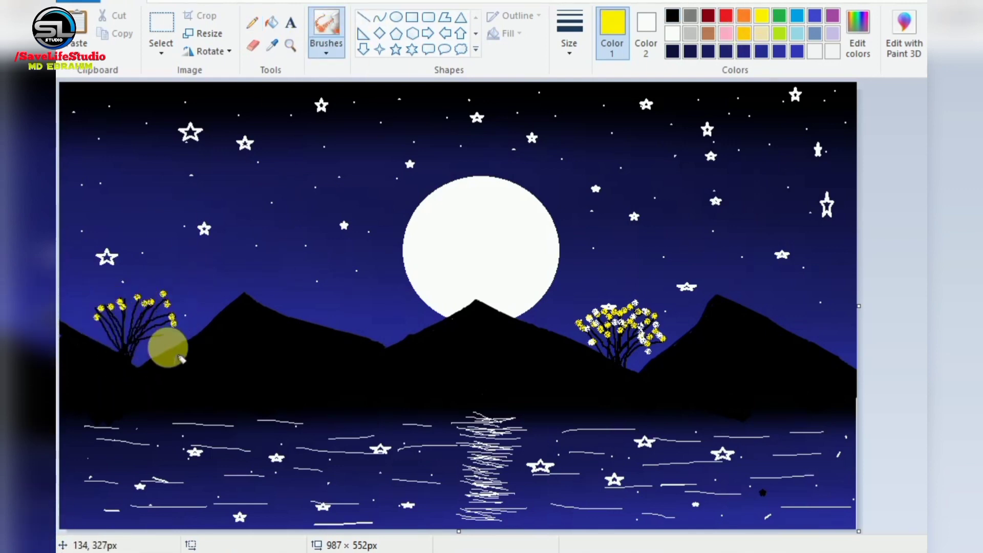
pyautogui.click(126, 296)
pyautogui.click(107, 303)
# Step: Add white blossoms between the yellow ones on the left-hand tree
pyautogui.click(672, 33)
pyautogui.click(120, 307)
pyautogui.click(138, 313)
pyautogui.click(150, 289)
pyautogui.click(171, 299)
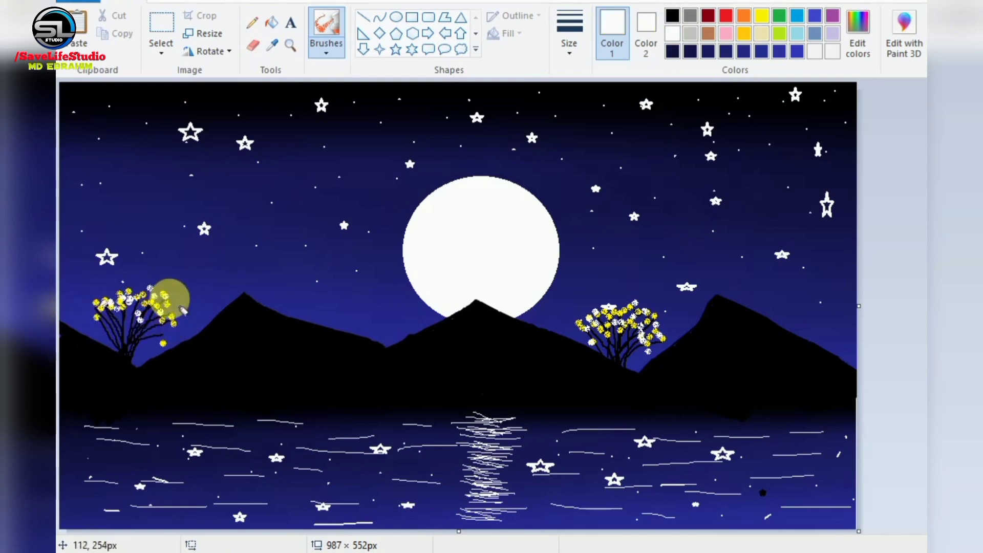
# Step: Draw a thin black wavy bird in the upper-left sky with the Pencil at the second-thinnest size
pyautogui.click(569, 31)
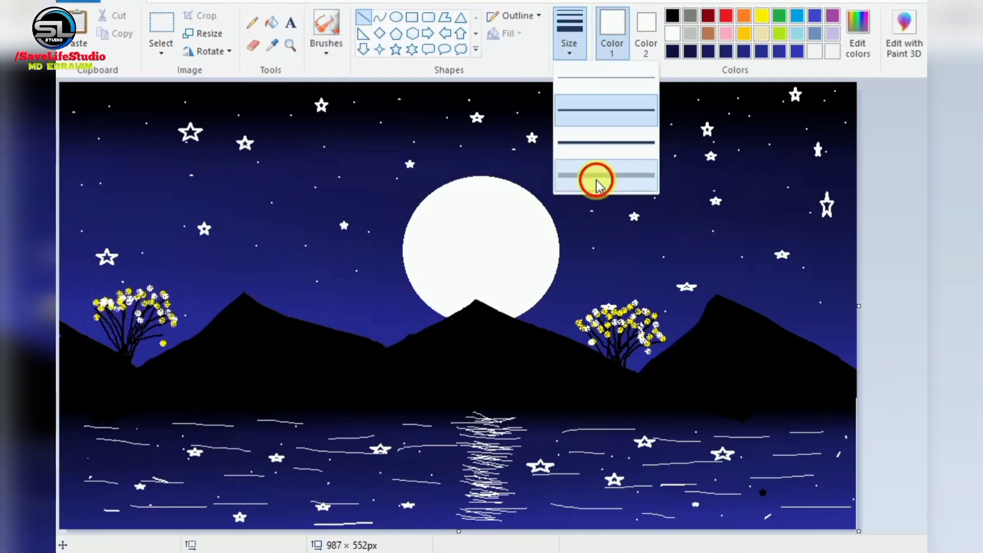
pyautogui.click(594, 180)
pyautogui.click(252, 23)
pyautogui.click(569, 31)
pyautogui.click(604, 105)
pyautogui.click(672, 15)
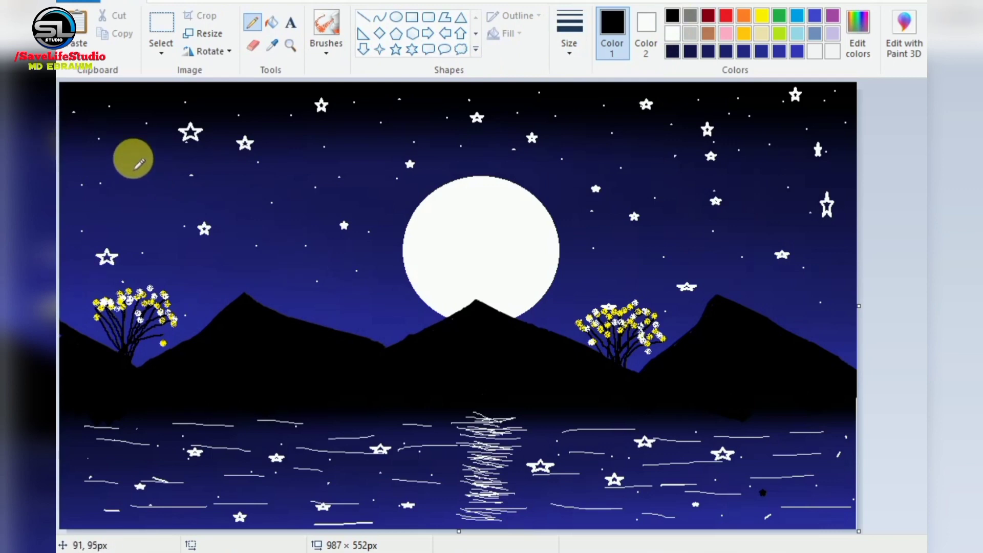
pyautogui.moveTo(147, 165); pyautogui.dragTo(162, 155)
# Step: Draw a flock of thicker black birds around the first bird in the upper-left sky, changing the Pencil size
pyautogui.click(569, 31)
pyautogui.click(577, 90)
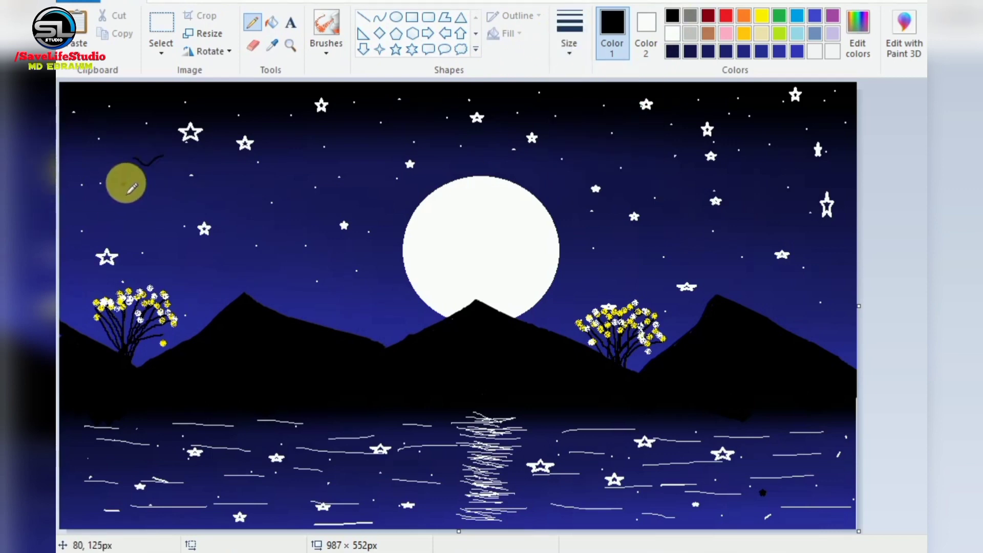
pyautogui.moveTo(191, 166); pyautogui.dragTo(214, 160)
pyautogui.moveTo(93, 176); pyautogui.dragTo(129, 163)
pyautogui.moveTo(102, 203)
pyautogui.mouseDown()
pyautogui.moveTo(116, 190)
pyautogui.moveTo(147, 210)
pyautogui.moveTo(156, 200)
pyautogui.mouseUp()
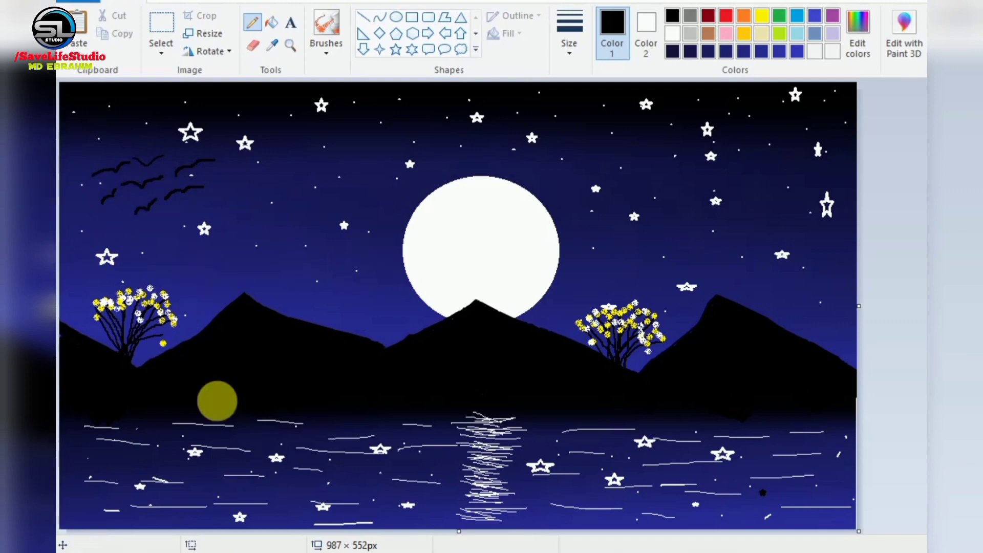
# Step: Sign the painting with the artist's name in gold, bold 22-point Arial Black on a transparent background over the lower-right water
pyautogui.click(290, 22)
pyautogui.click(668, 520)
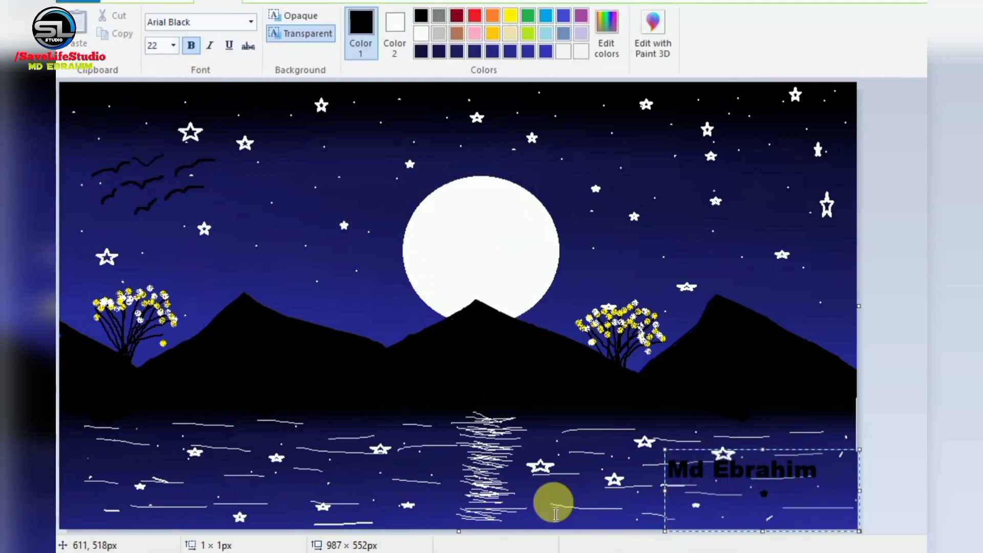
pyautogui.moveTo(844, 491); pyautogui.dragTo(665, 473)
pyautogui.click(544, 18)
pyautogui.click(492, 33)
pyautogui.click(828, 438)
pyautogui.click(814, 464)
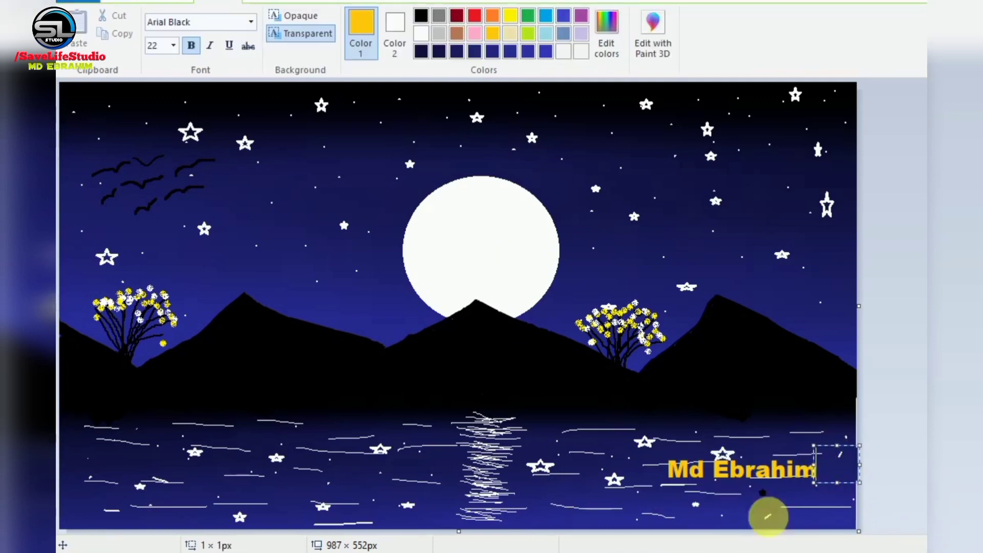